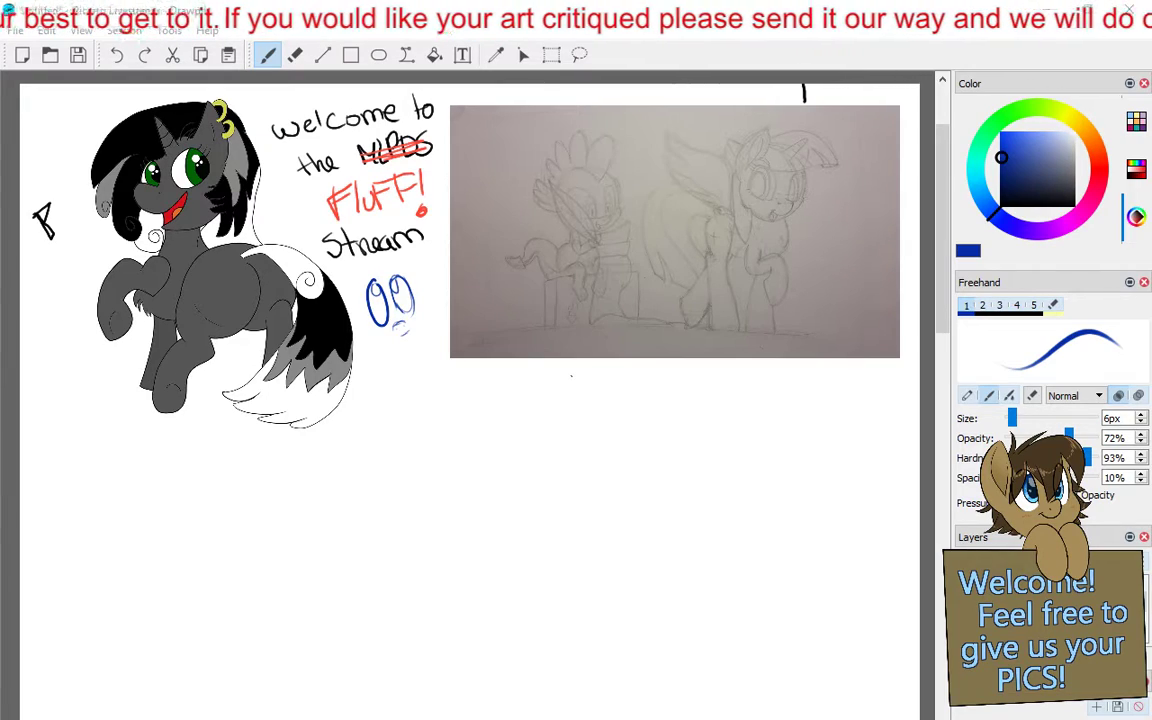
# - Sketch overlapping dark blue construction circles for the chest and hindquarters over the gray pony's body
pyautogui.doubleClick(435, 20)
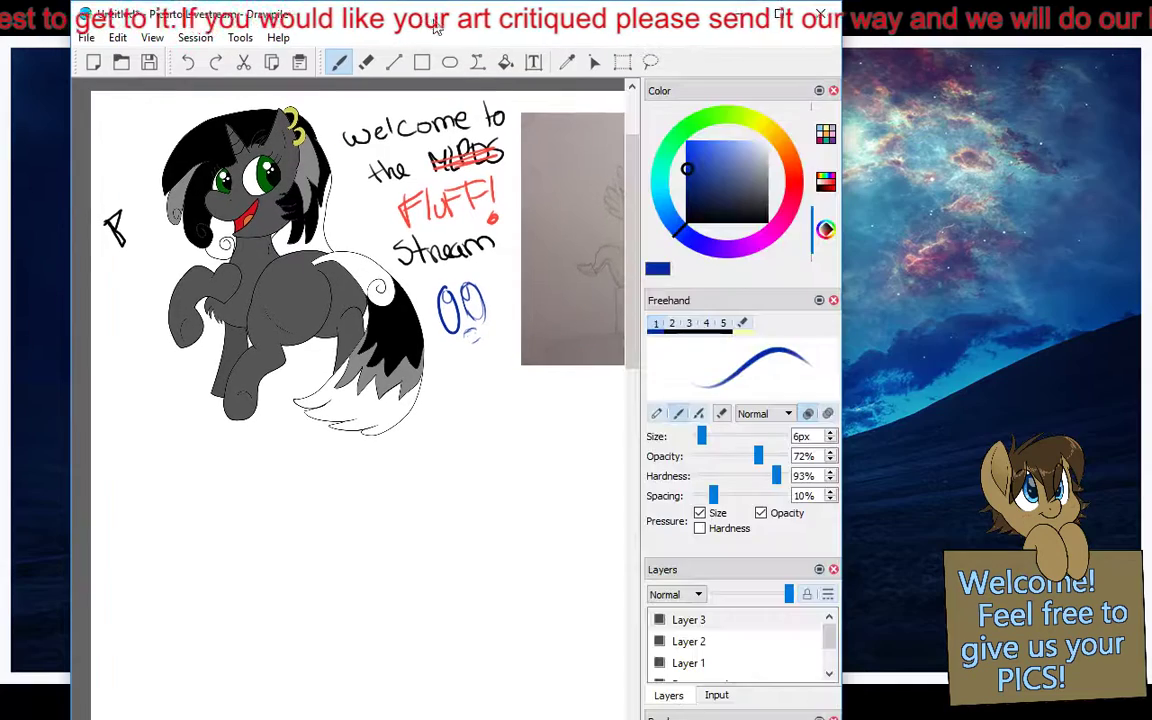
pyautogui.click(780, 15)
pyautogui.hotkey('ctrl', '+')
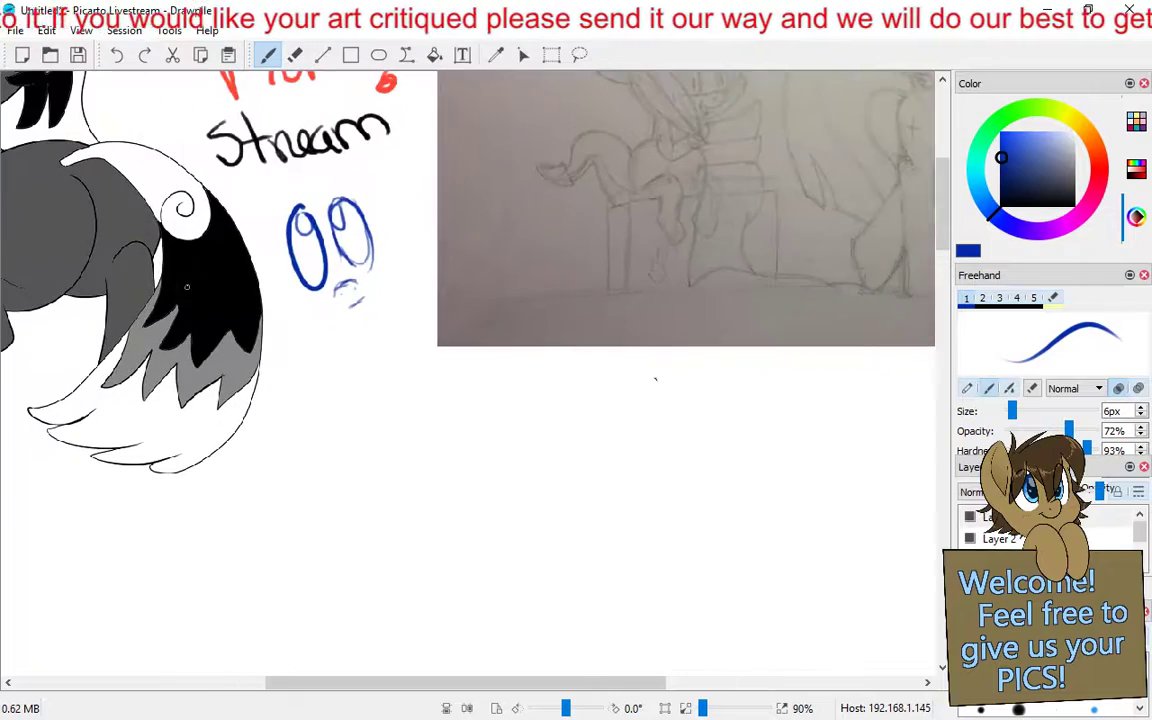
pyautogui.moveTo(193, 280)
pyautogui.mouseDown()
pyautogui.moveTo(681, 504)
pyautogui.moveTo(737, 473)
pyautogui.moveTo(638, 477)
pyautogui.mouseUp()
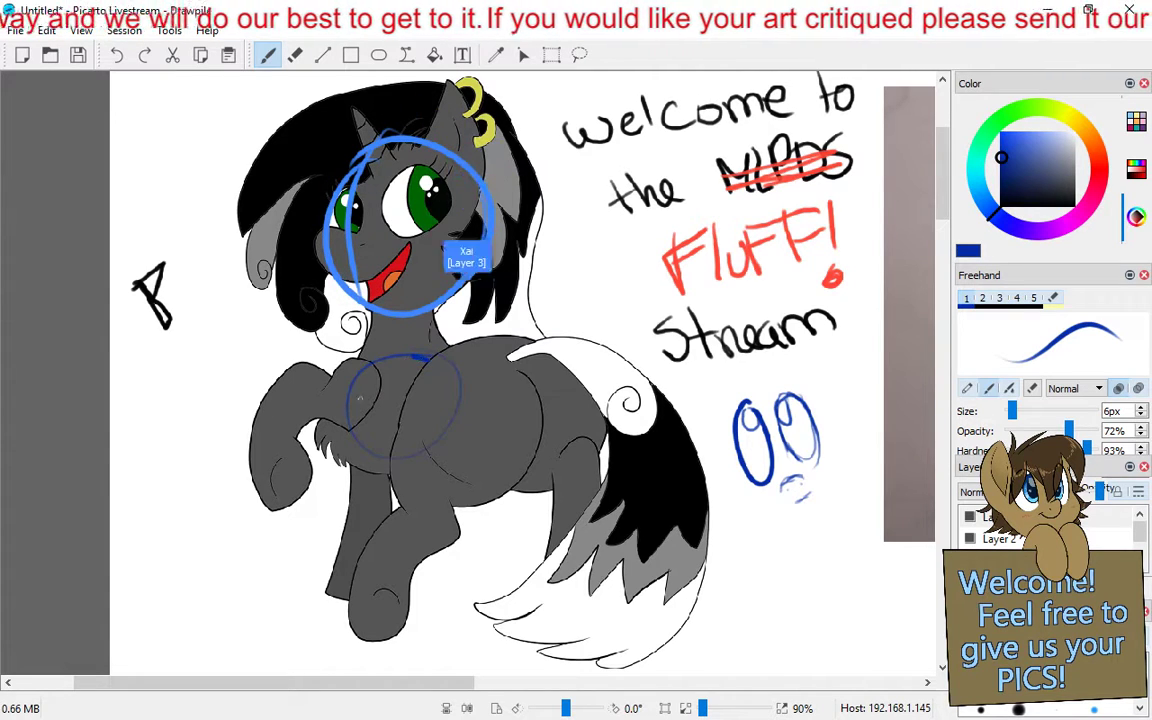
pyautogui.moveTo(559, 362)
pyautogui.mouseDown()
pyautogui.moveTo(592, 412)
pyautogui.moveTo(551, 323)
pyautogui.mouseUp()
pyautogui.click(119, 62)
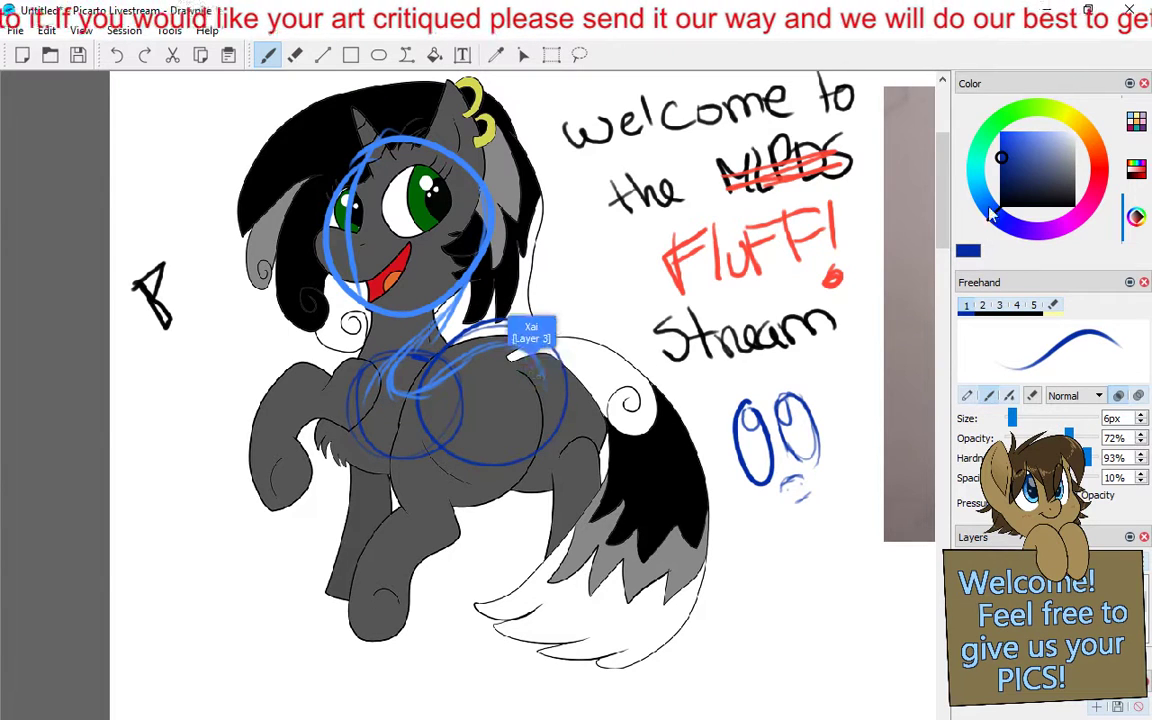
# - Change the brush colour to teal and sketch the shoulder and upper part of the gray pony's raised foreleg
pyautogui.click(978, 158)
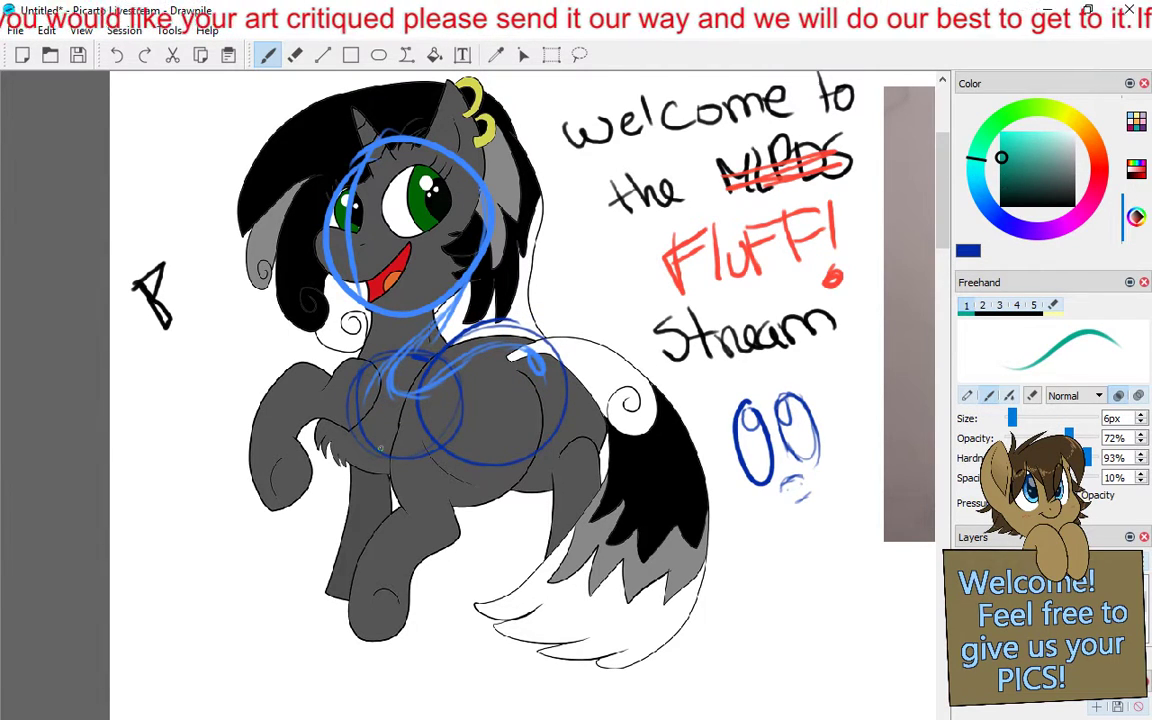
pyautogui.moveTo(387, 411); pyautogui.dragTo(387, 442)
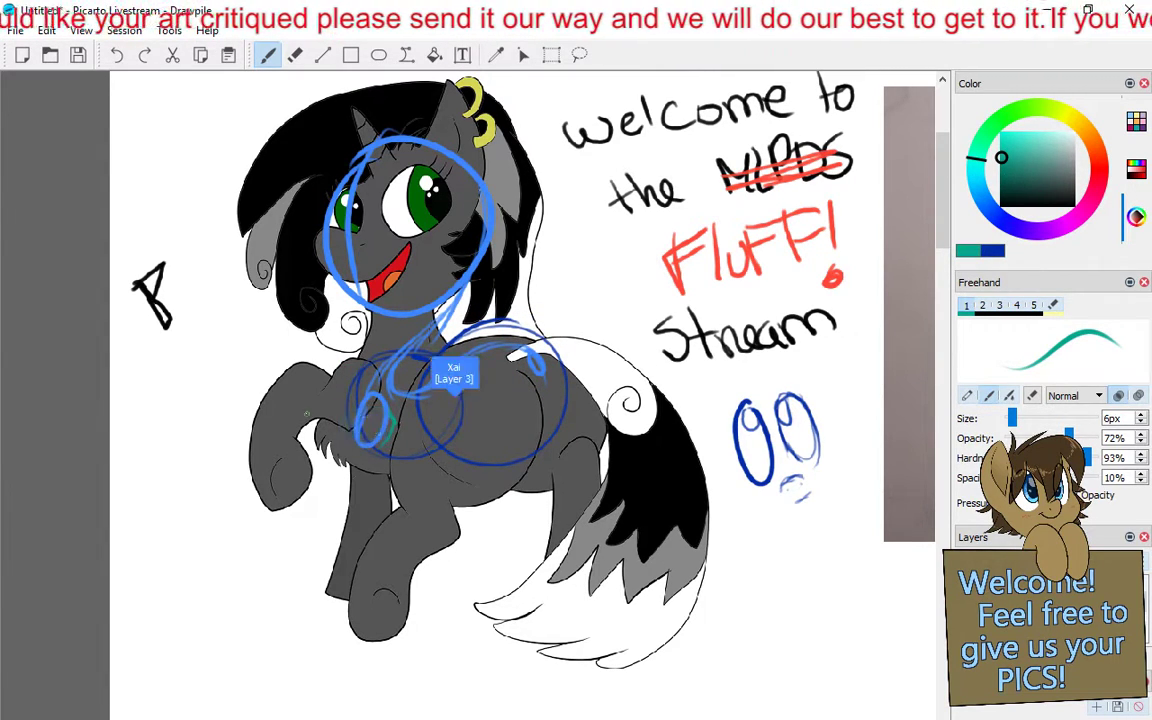
pyautogui.moveTo(356, 402); pyautogui.dragTo(344, 431)
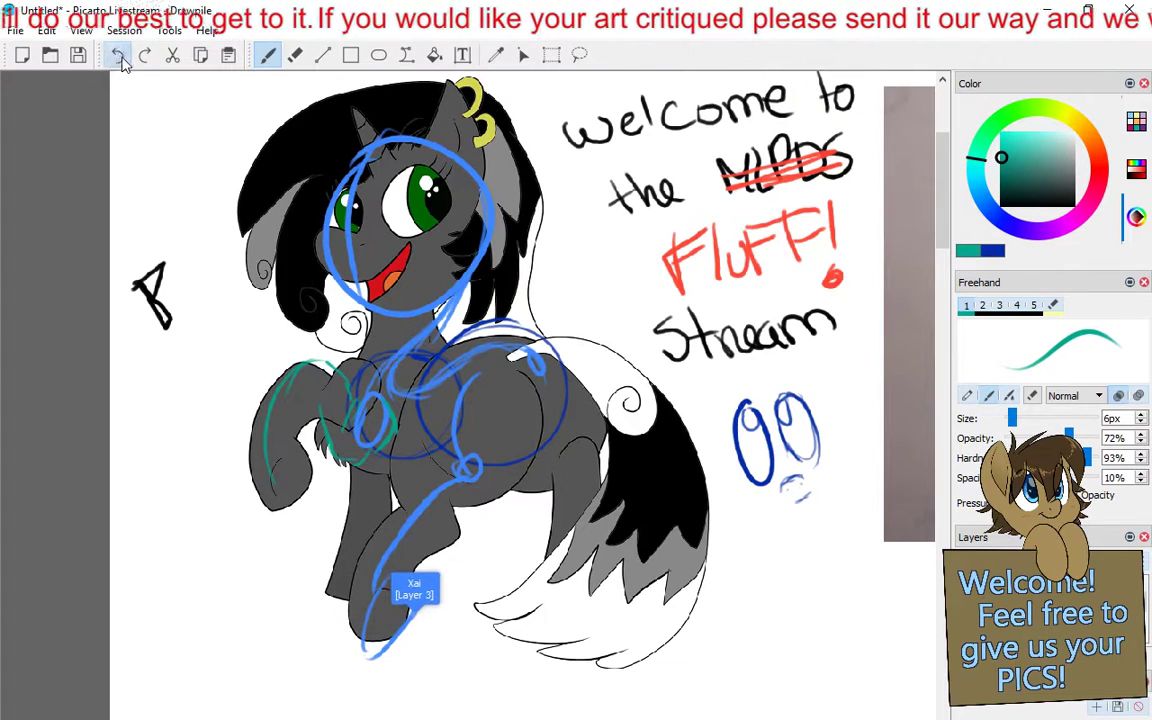
# - Erase the outer teal foreleg outline and redraw the raised foreleg closer to the chest, with its lower leg and hoof
pyautogui.click(295, 55)
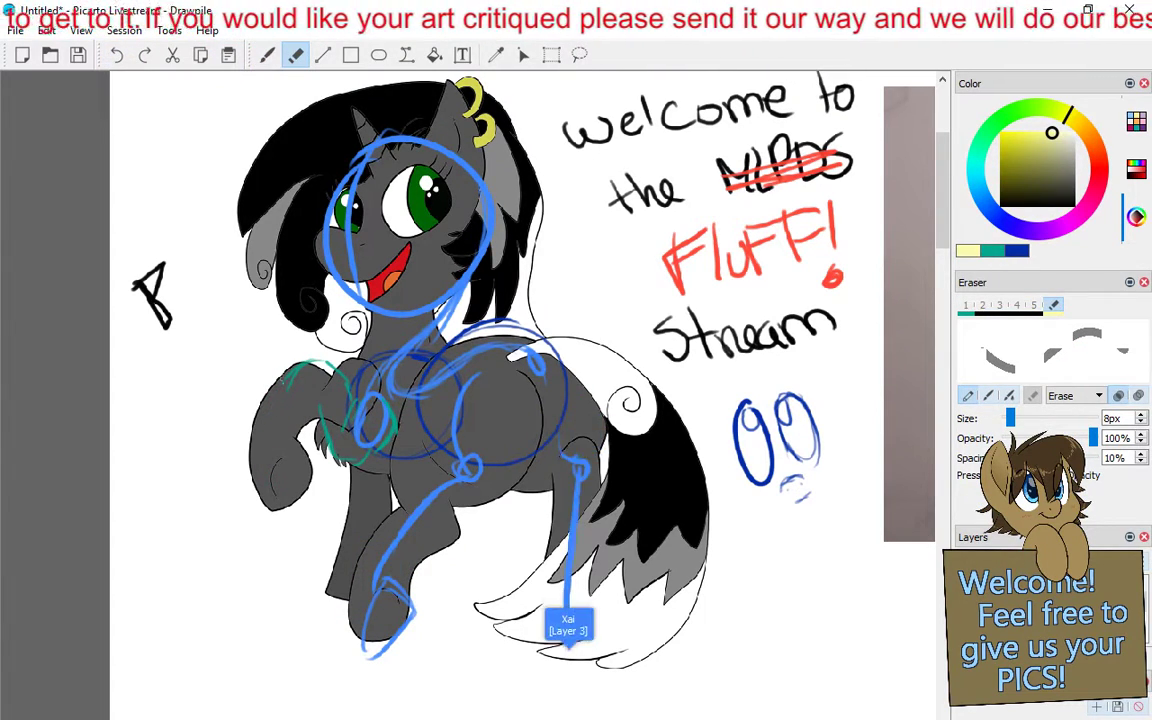
pyautogui.click(267, 55)
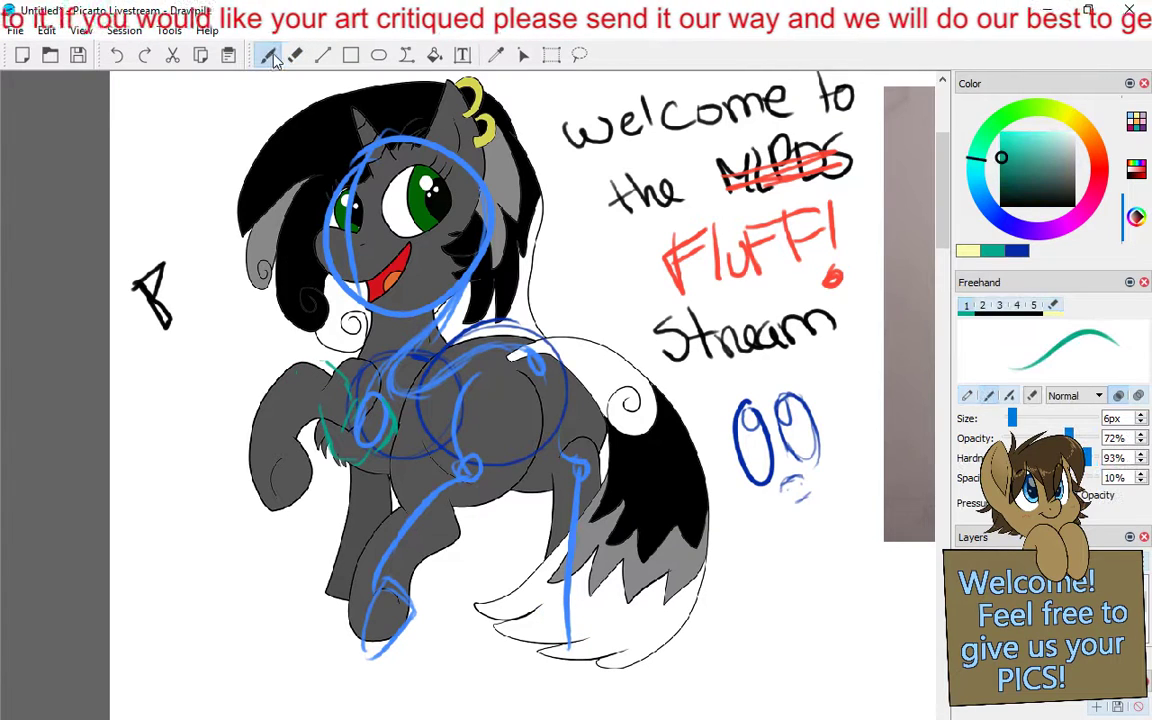
pyautogui.moveTo(328, 364); pyautogui.dragTo(293, 490)
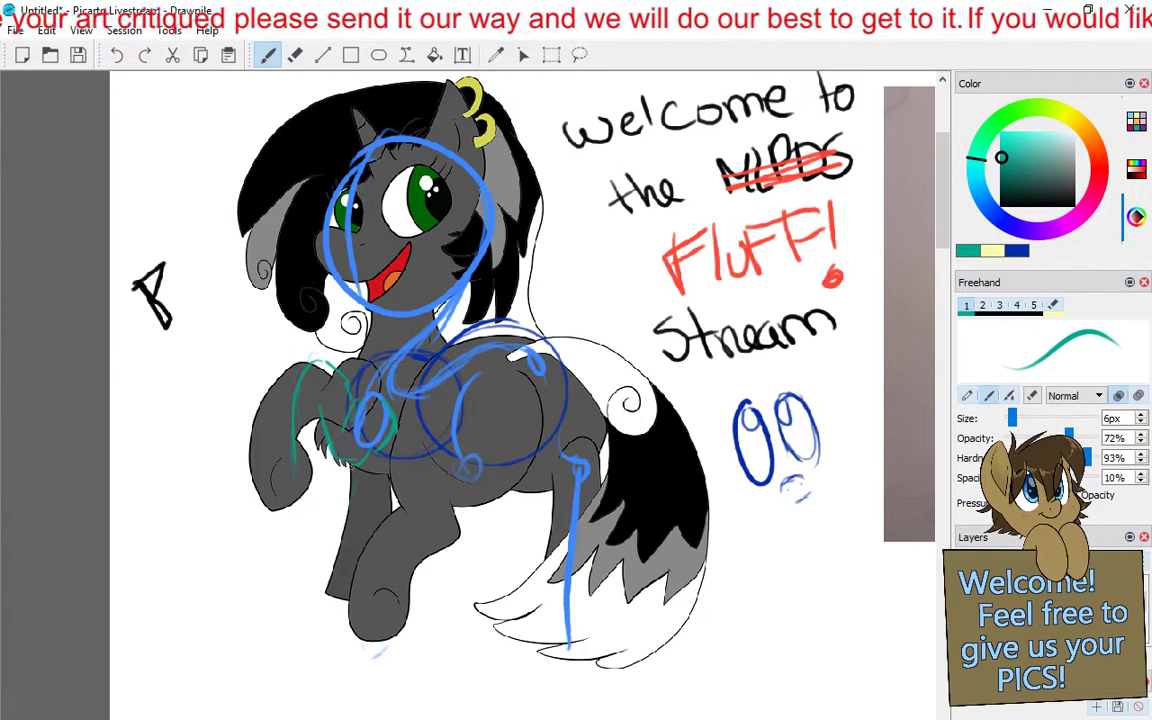
pyautogui.moveTo(291, 489)
pyautogui.mouseDown()
pyautogui.moveTo(307, 519)
pyautogui.moveTo(347, 510)
pyautogui.mouseUp()
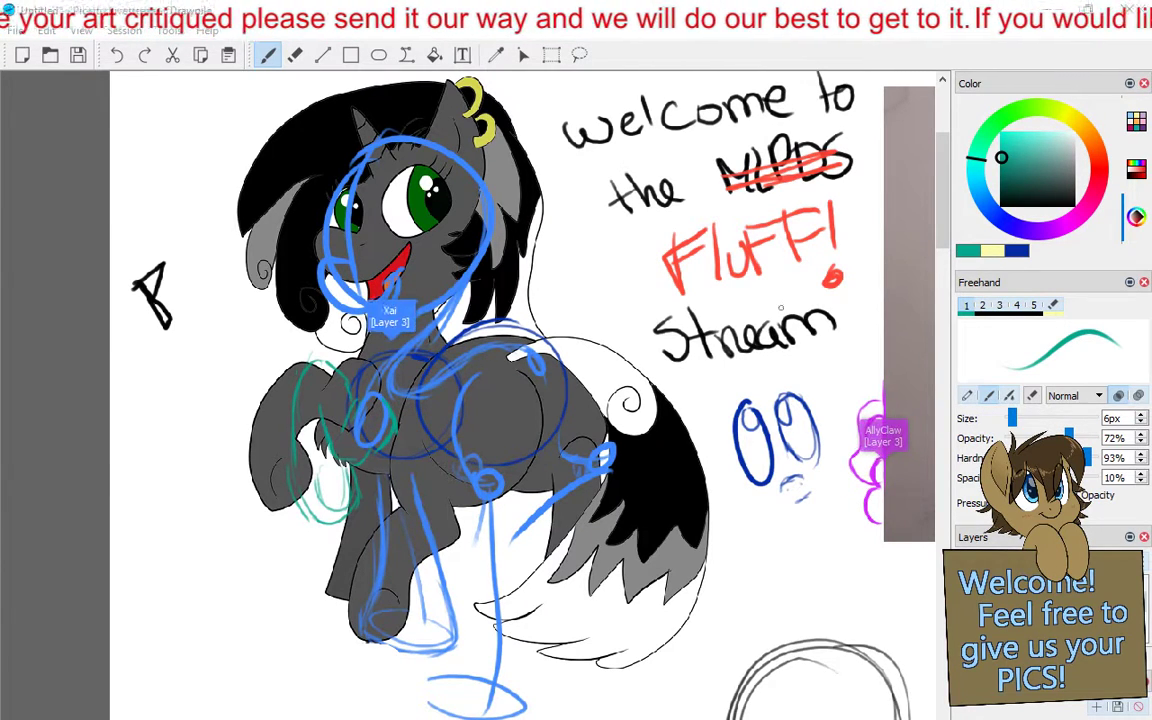
# - Examine the marked-up gray pony, the black pony sketch below it, and the pencil drawing of the dragon and pony up close
pyautogui.press('e')
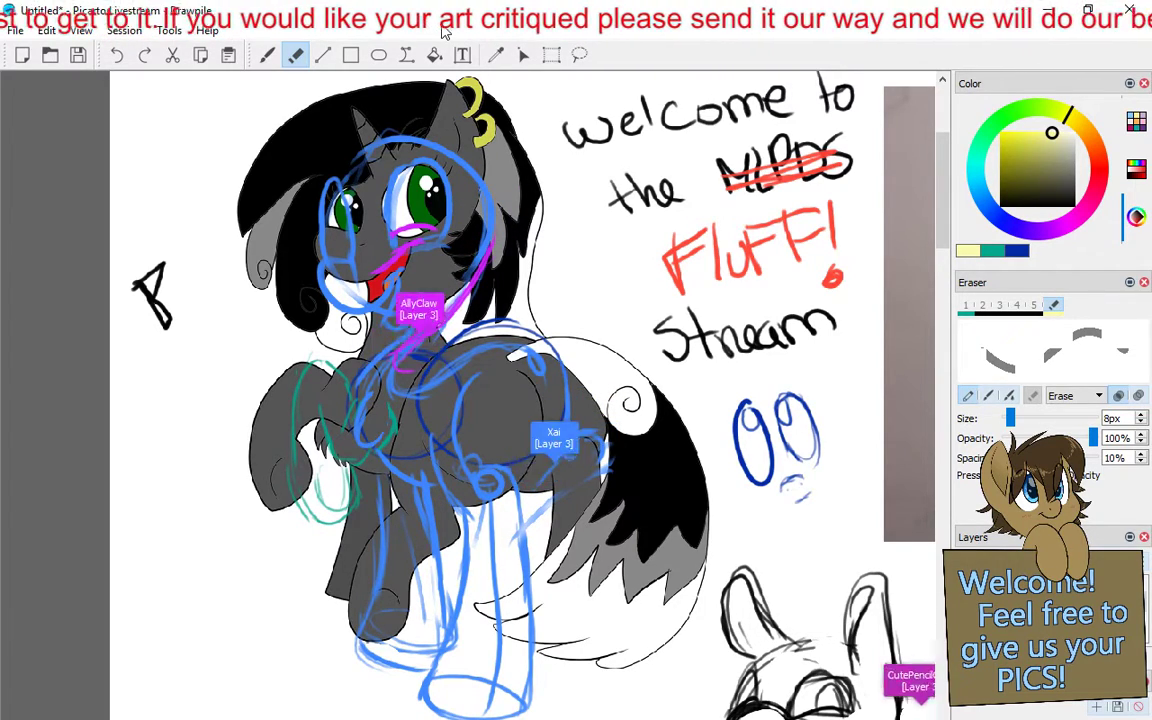
pyautogui.scroll(-1, 426, 146)
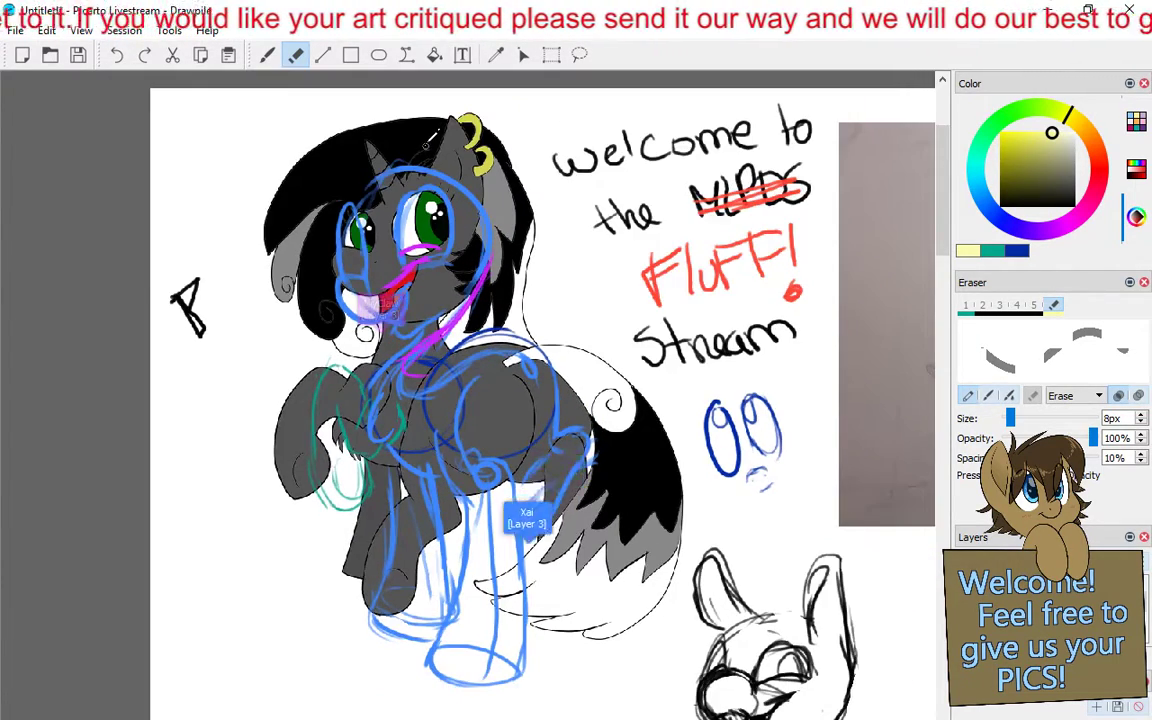
pyautogui.scroll(-1, 426, 146)
pyautogui.scroll(-2, 420, 150)
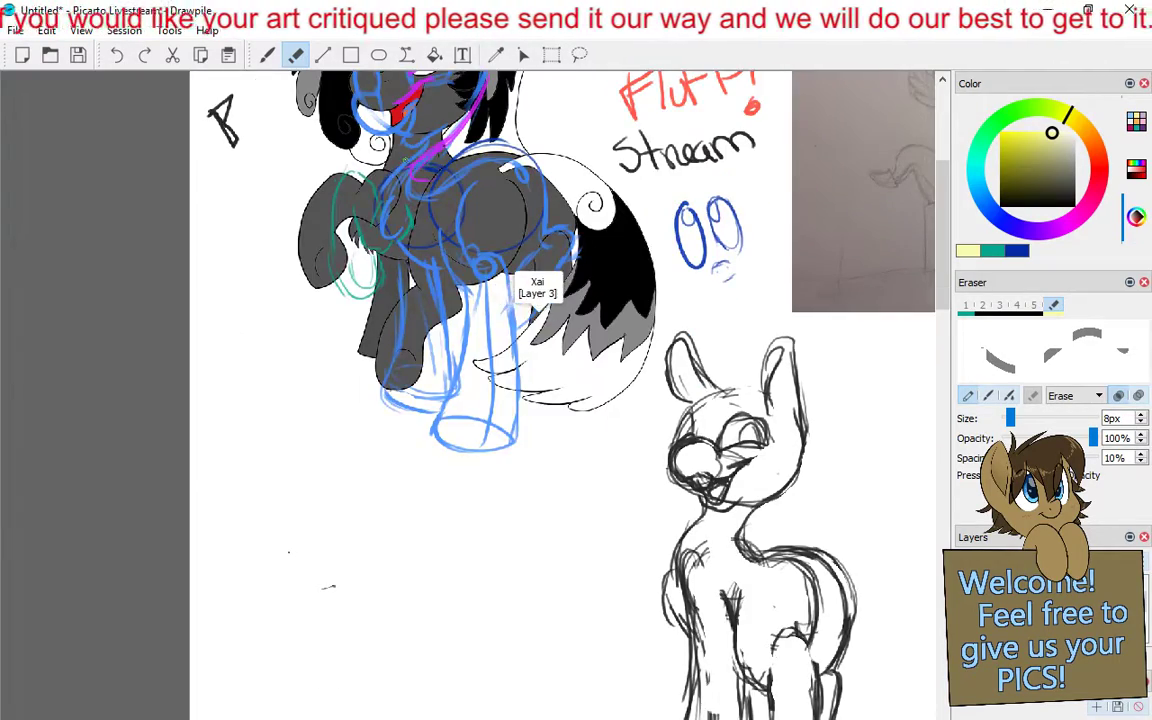
pyautogui.scroll(-1, 562, 395)
pyautogui.scroll(1, 562, 395)
pyautogui.scroll(-1, 562, 395)
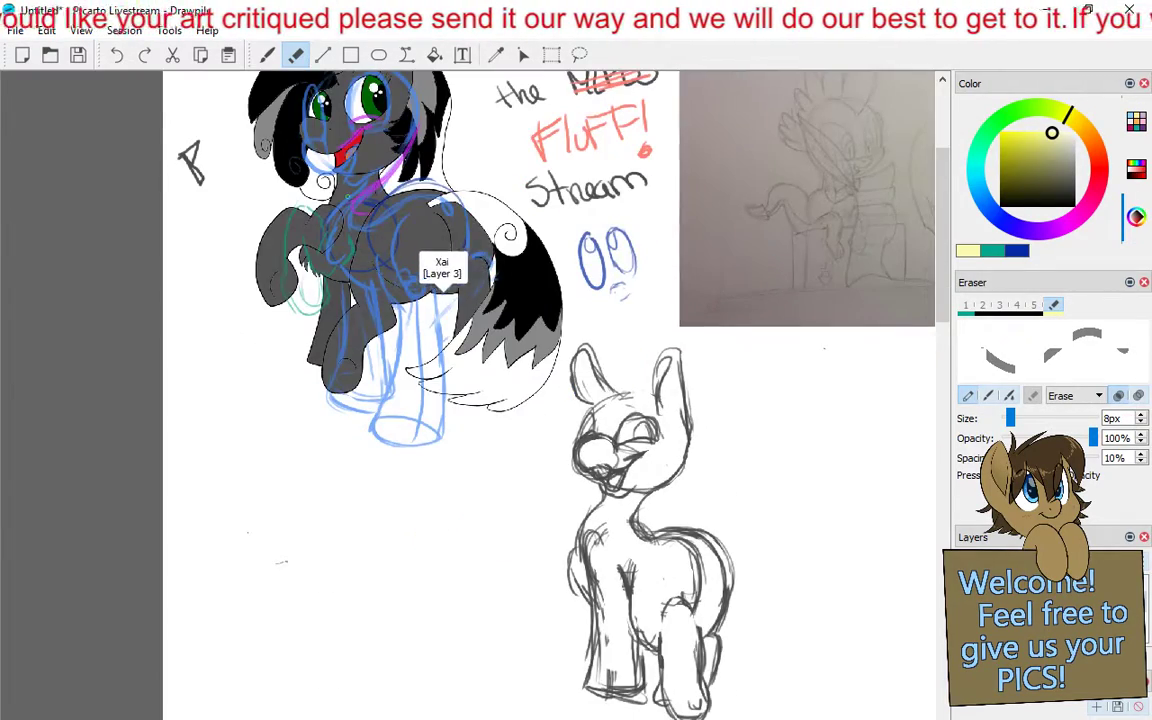
pyautogui.scroll(-1, 562, 395)
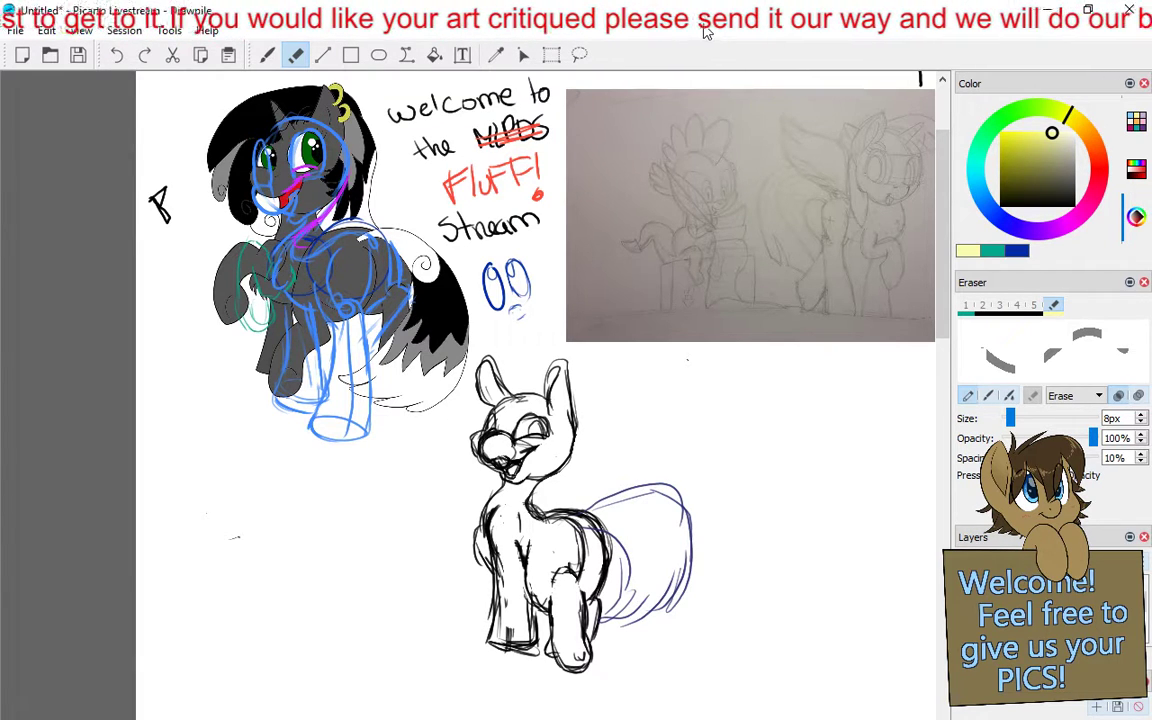
pyautogui.scroll(3, 841, 330)
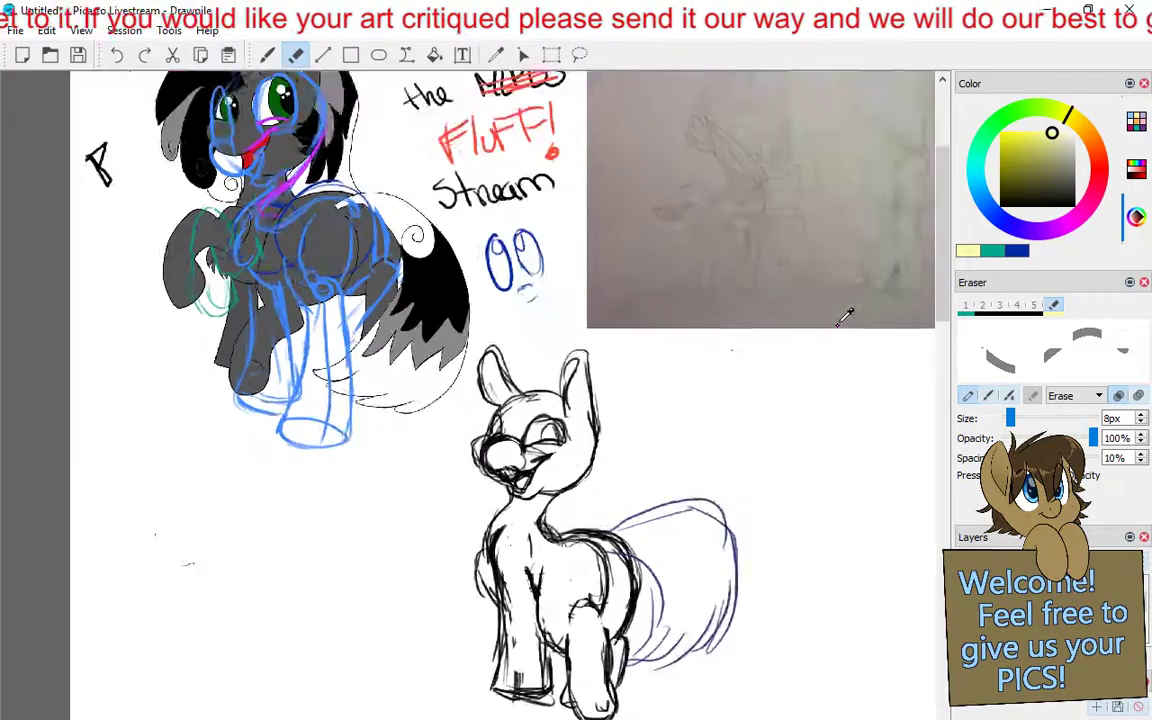
pyautogui.moveTo(859, 262); pyautogui.dragTo(321, 533)
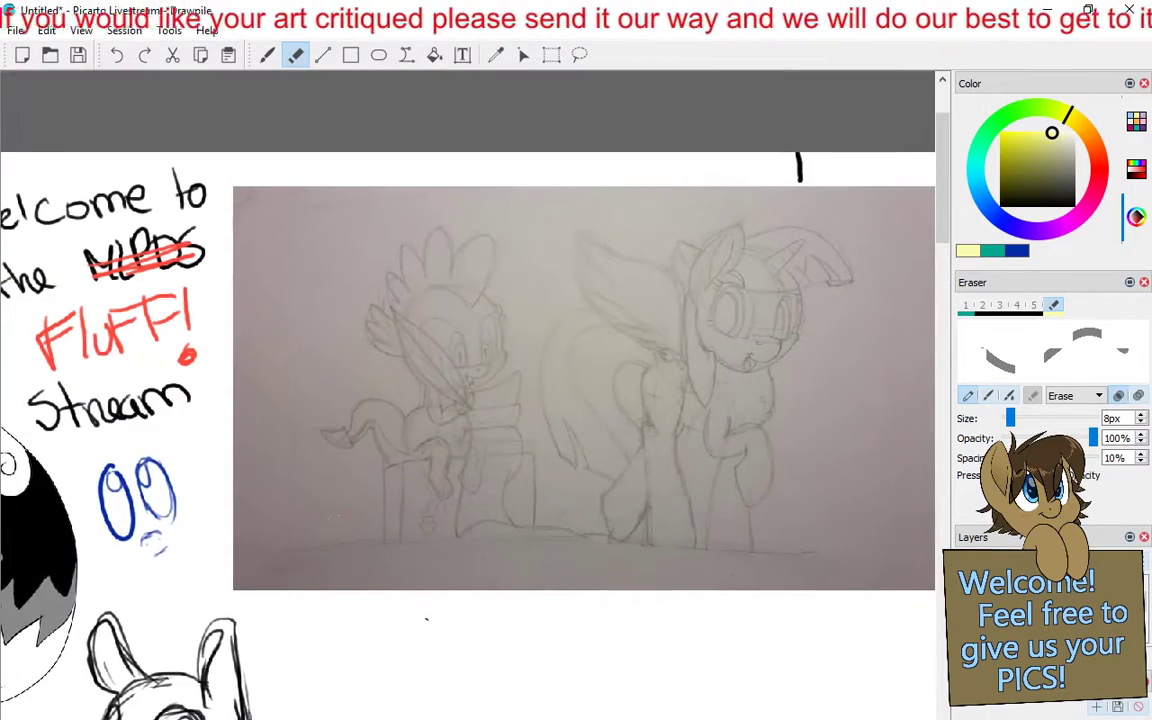
pyautogui.scroll(2, 537, 489)
pyautogui.moveTo(623, 501); pyautogui.dragTo(548, 504)
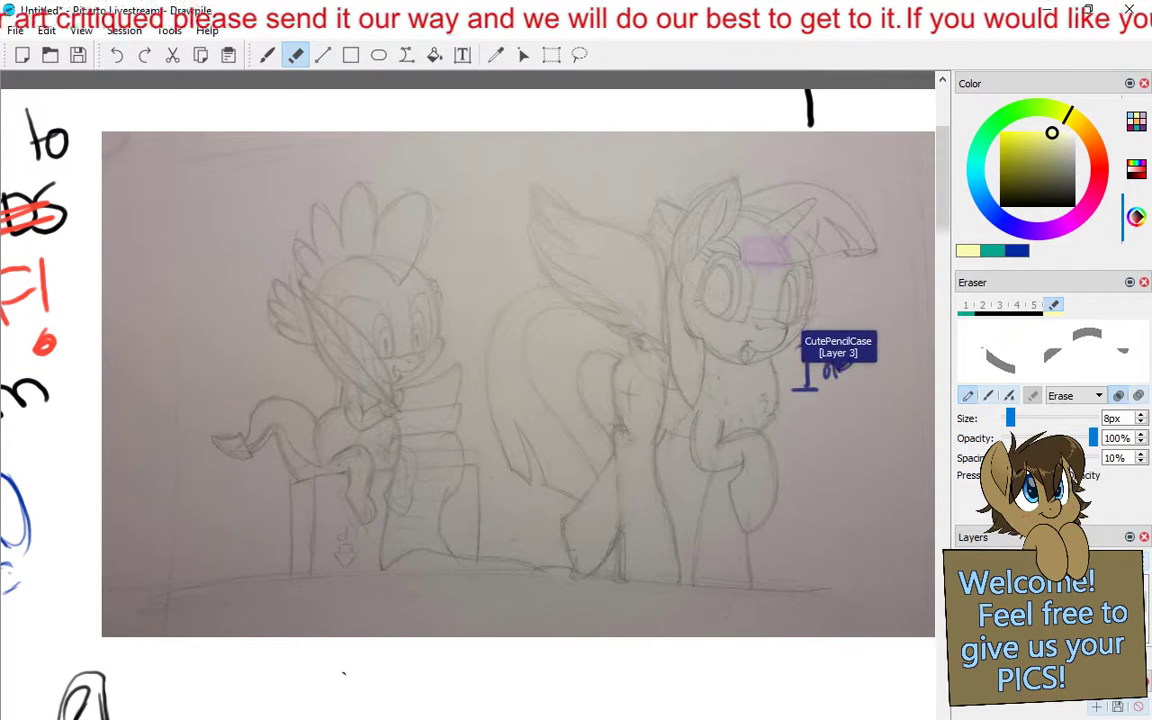
pyautogui.click(267, 56)
pyautogui.moveTo(247, 103); pyautogui.dragTo(225, 143)
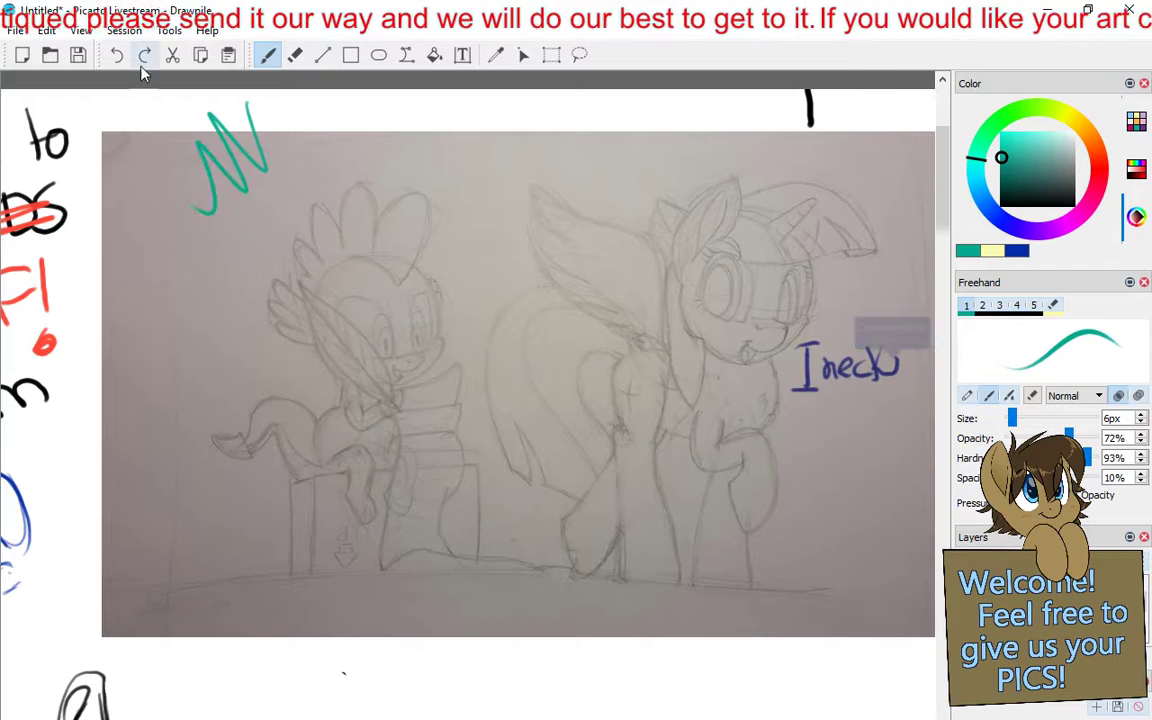
pyautogui.click(116, 56)
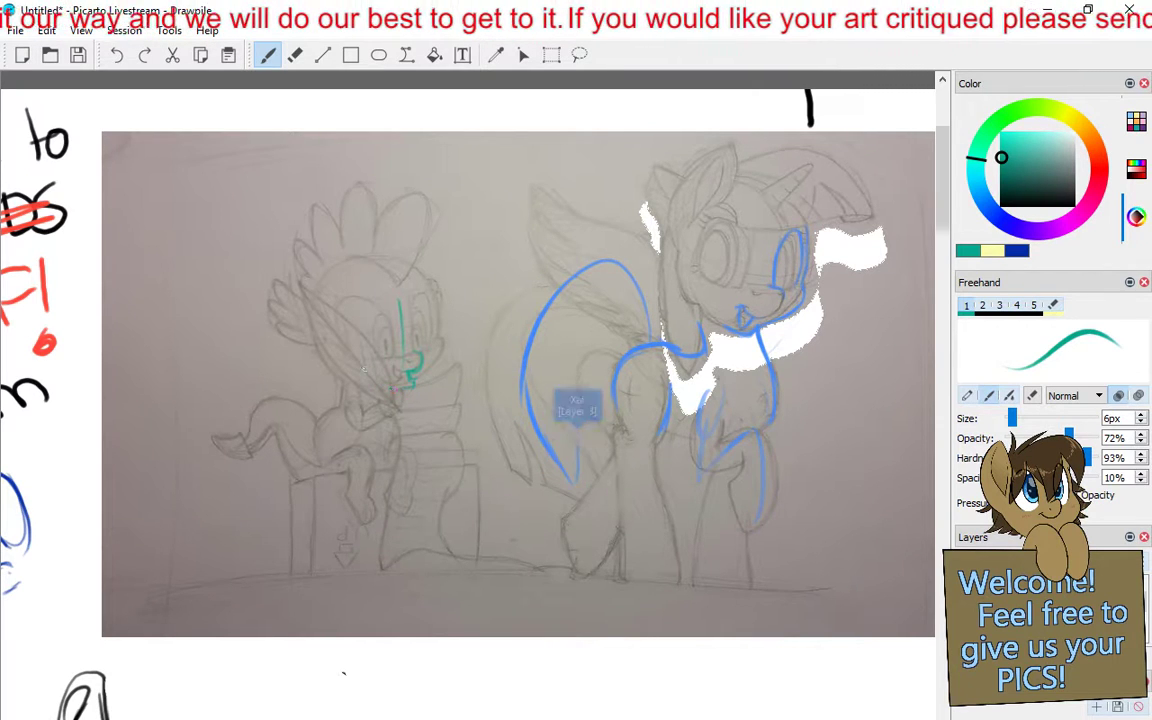
# - Sketch the small dragon's mouth in teal below its snout, erase that version and redraw the mouth
pyautogui.moveTo(407, 383); pyautogui.dragTo(399, 377)
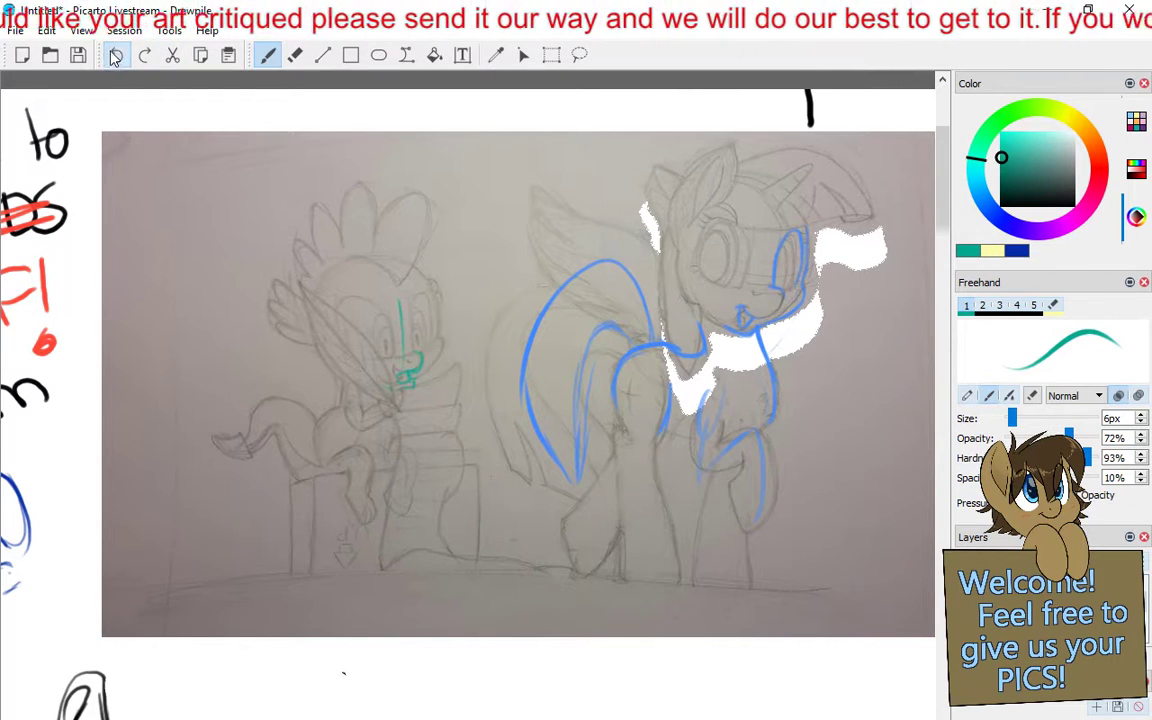
pyautogui.press('e')
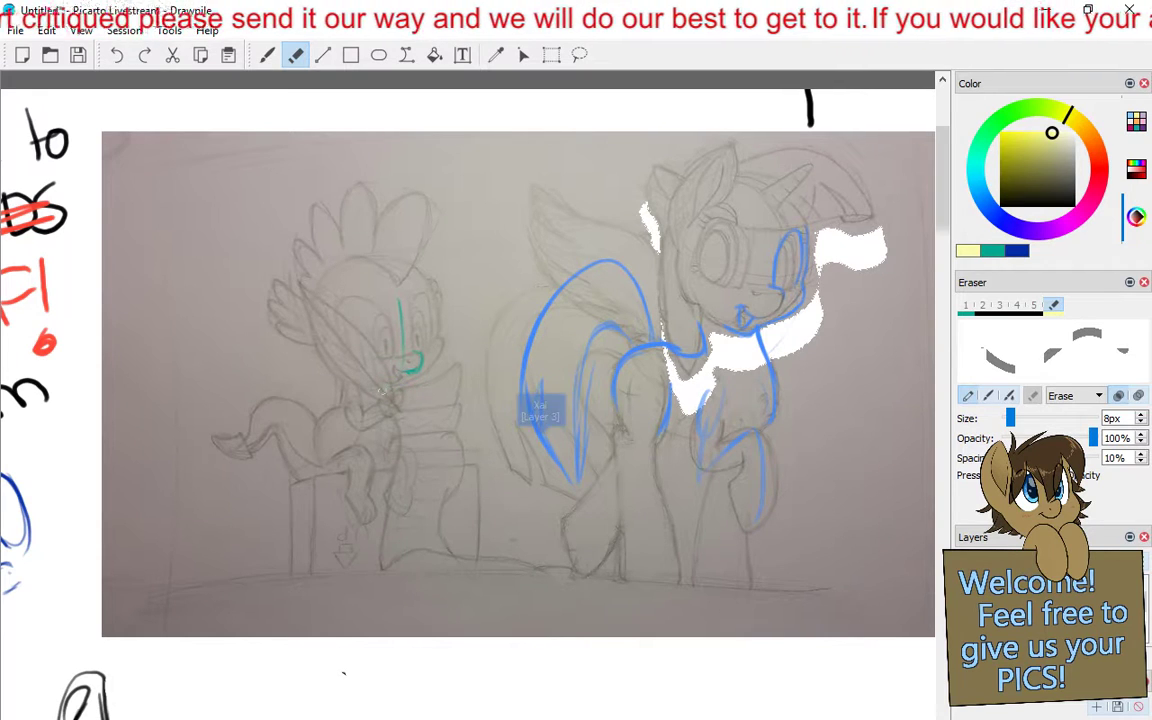
pyautogui.click(268, 55)
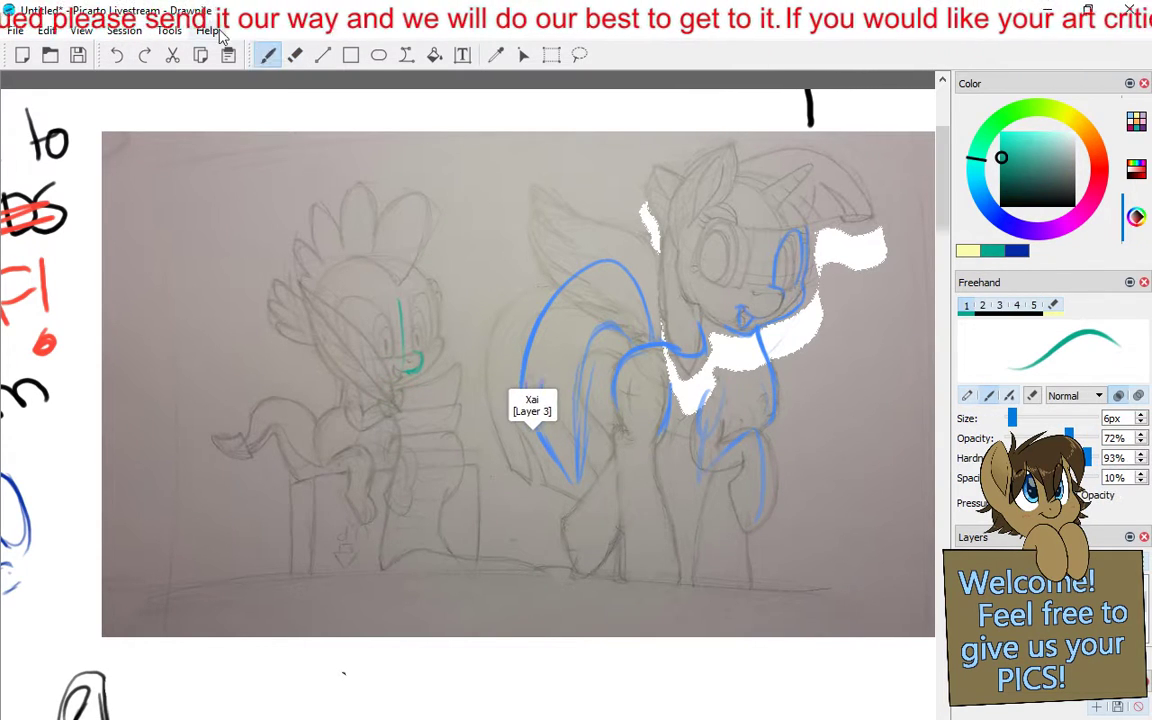
pyautogui.moveTo(408, 371); pyautogui.dragTo(391, 368)
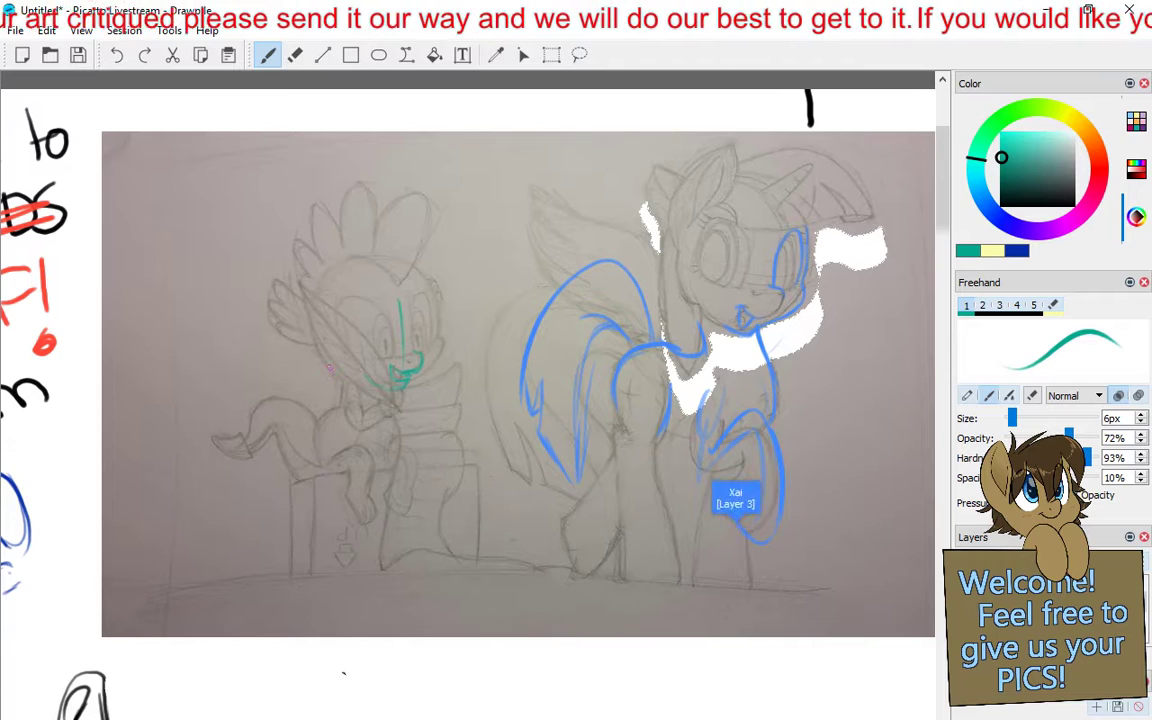
# - Draw small teal spines down the back of the seated dragon in the pencil drawing
pyautogui.moveTo(328, 371)
pyautogui.mouseDown()
pyautogui.moveTo(340, 389)
pyautogui.moveTo(318, 414)
pyautogui.mouseUp()
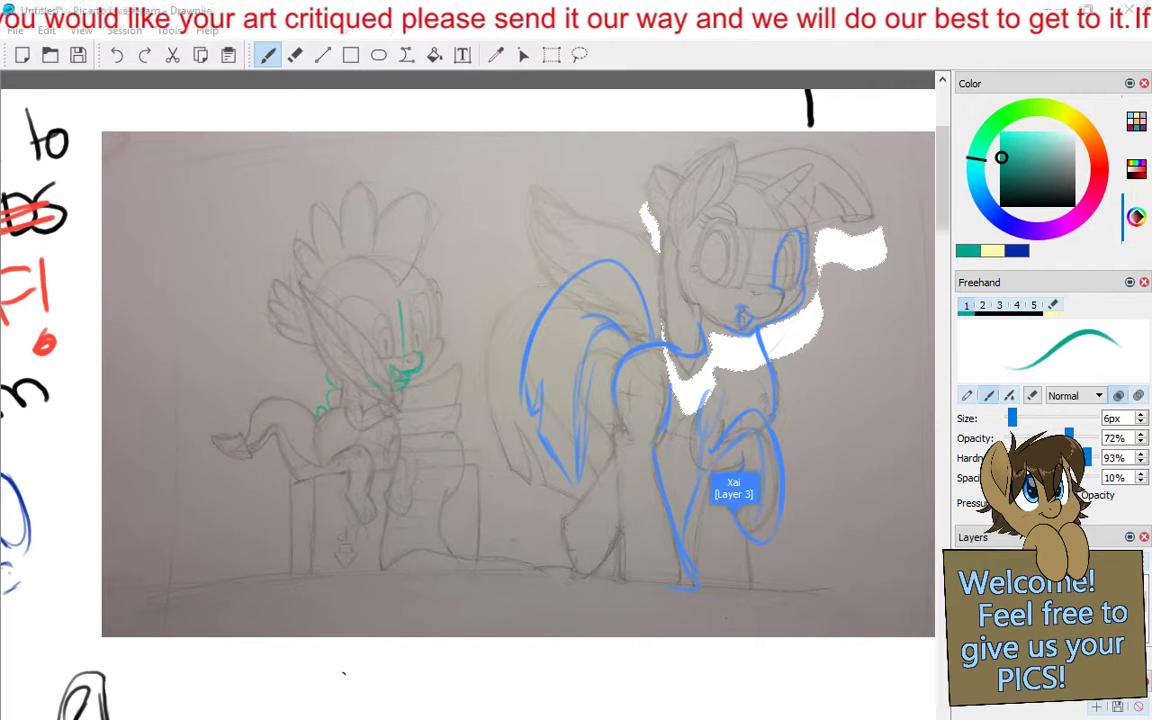
pyautogui.click(307, 406)
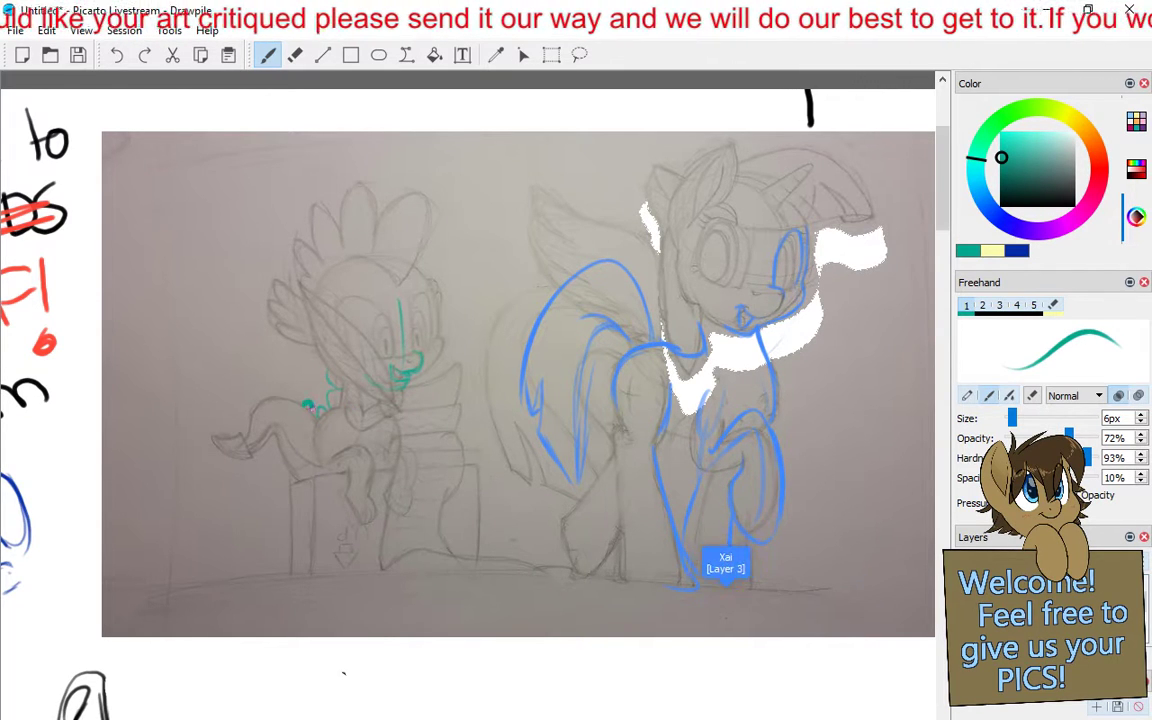
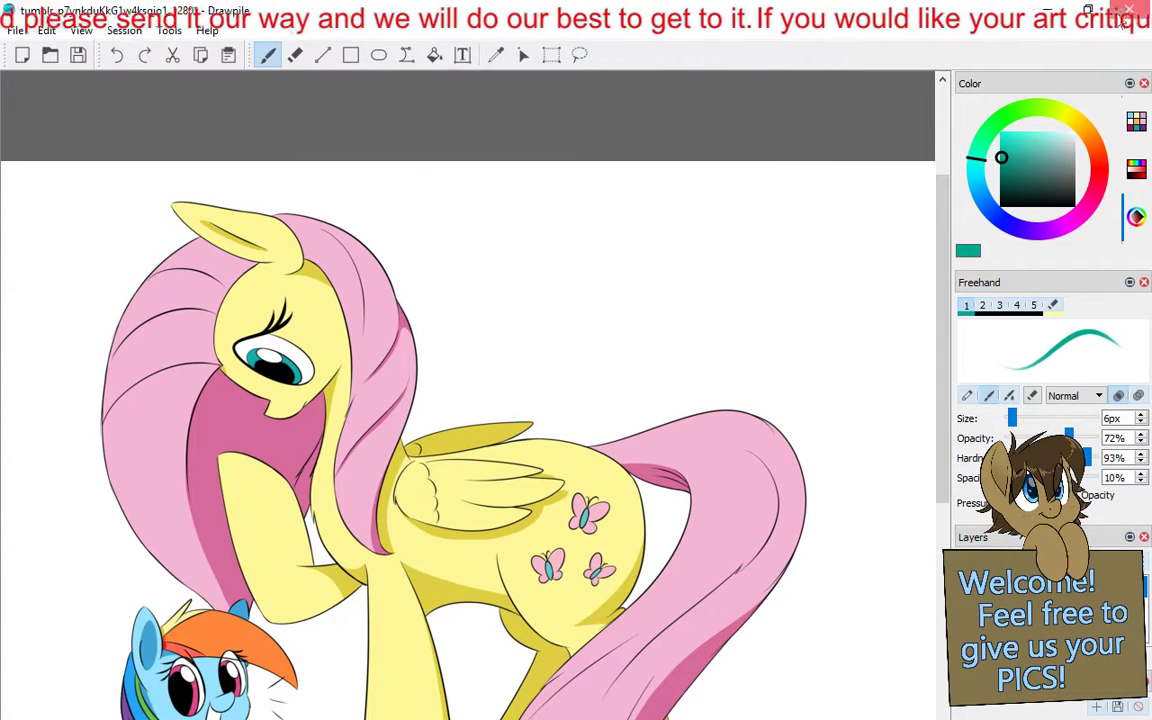
# - Close the separate pony picture without saving, and import its file onto the shared canvas below the Yoshi sketch
pyautogui.click(1128, 10)
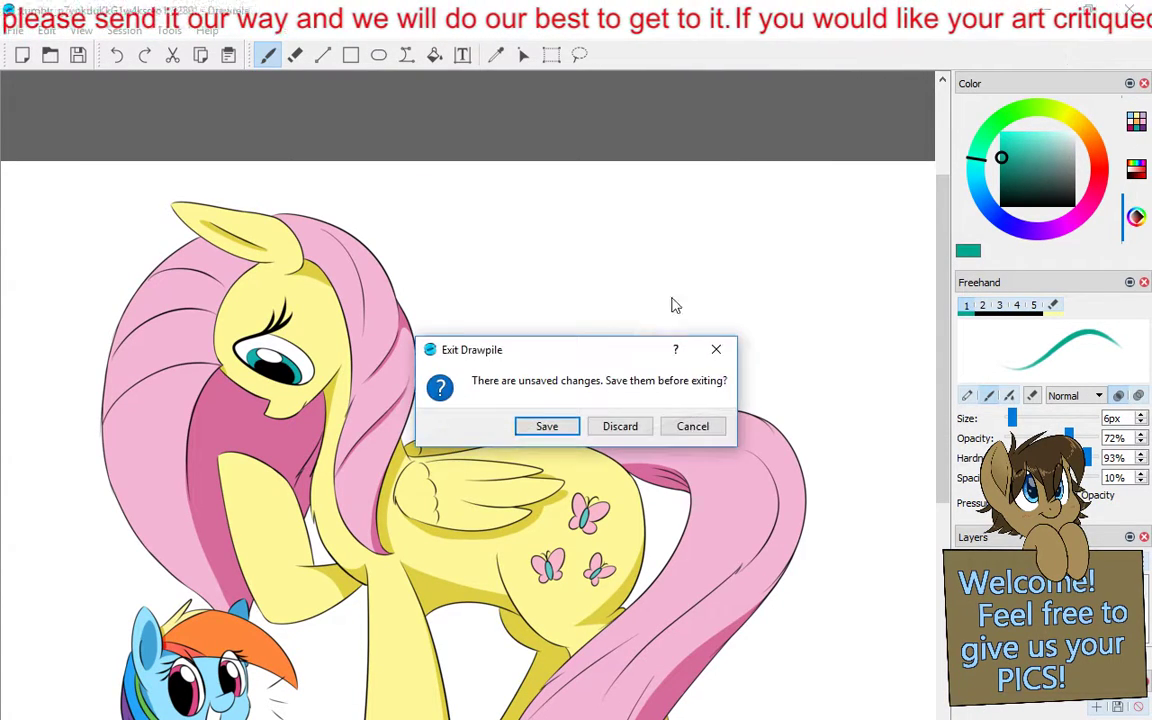
pyautogui.click(617, 427)
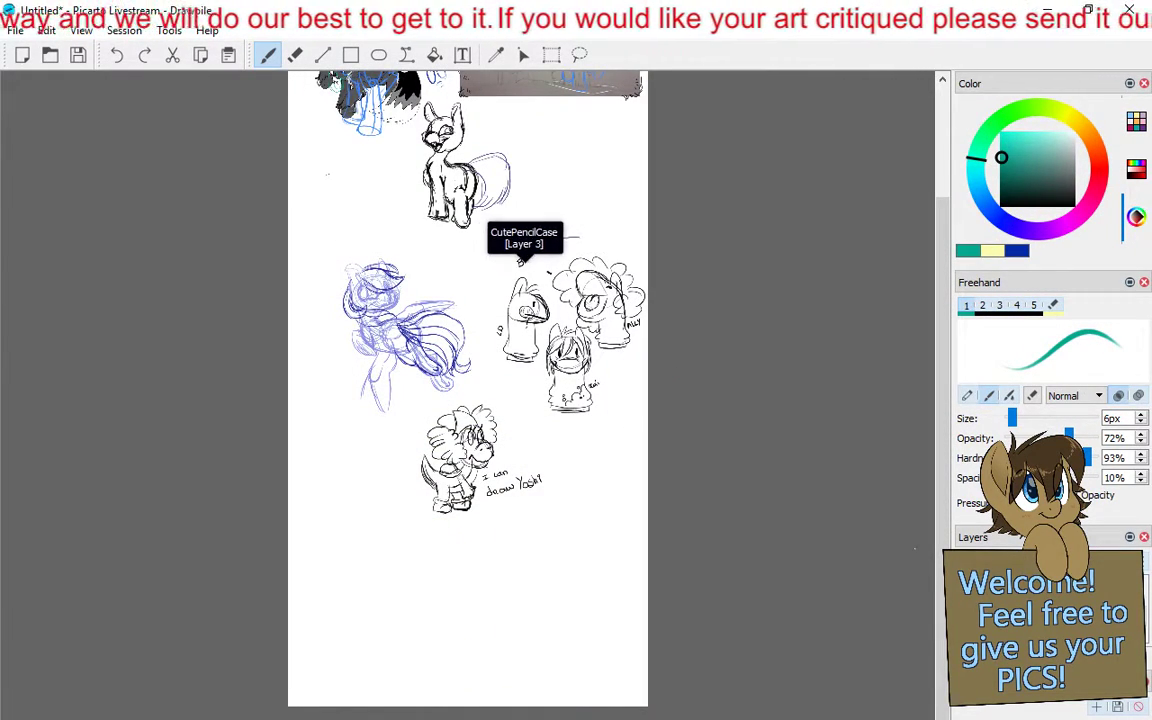
pyautogui.click(50, 30)
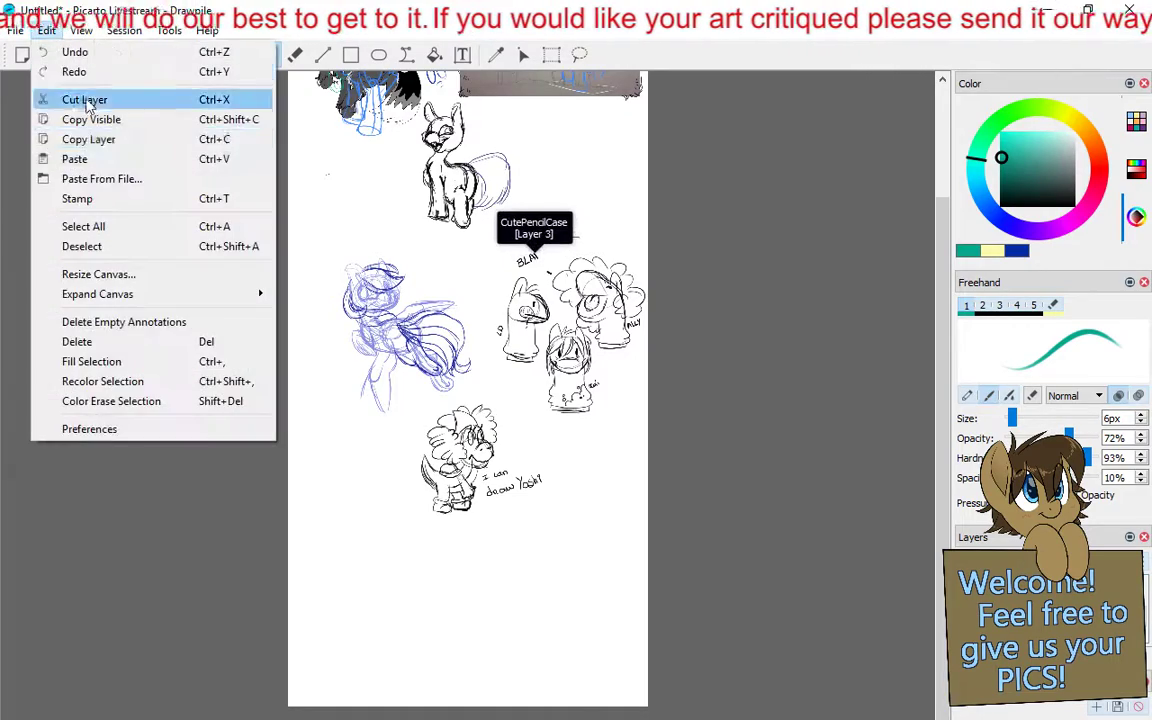
pyautogui.click(102, 177)
pyautogui.doubleClick(210, 158)
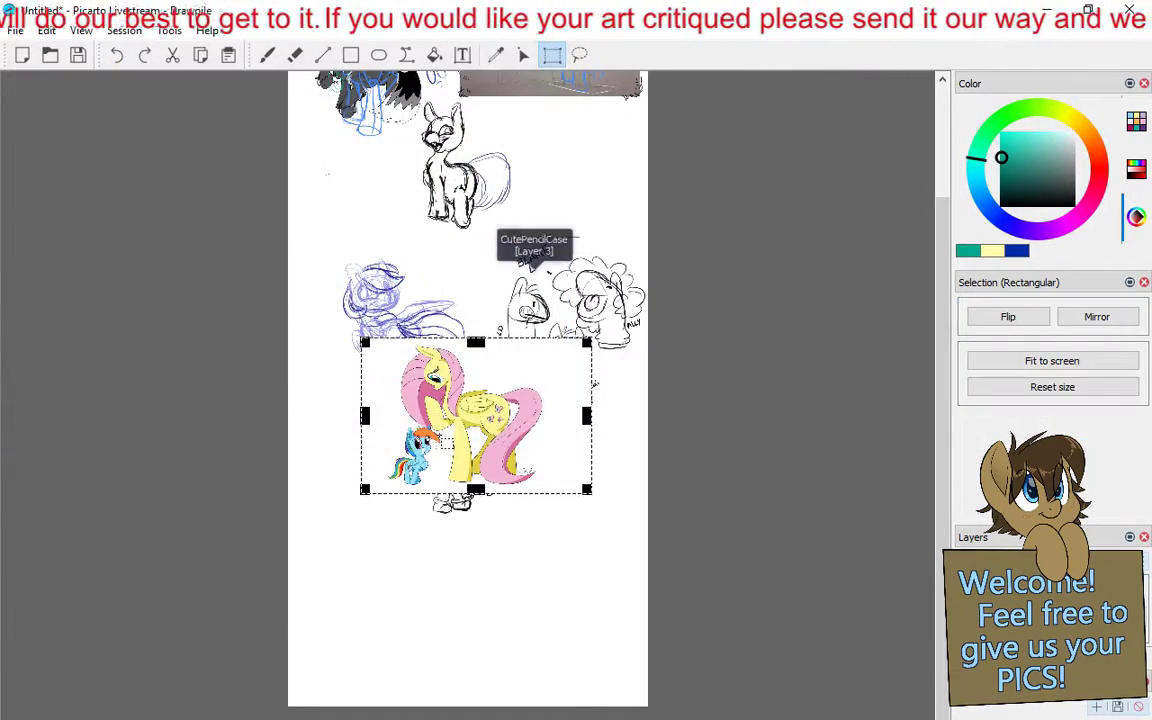
pyautogui.moveTo(475, 415)
pyautogui.mouseDown()
pyautogui.moveTo(478, 628)
pyautogui.moveTo(516, 611)
pyautogui.moveTo(497, 626)
pyautogui.mouseUp()
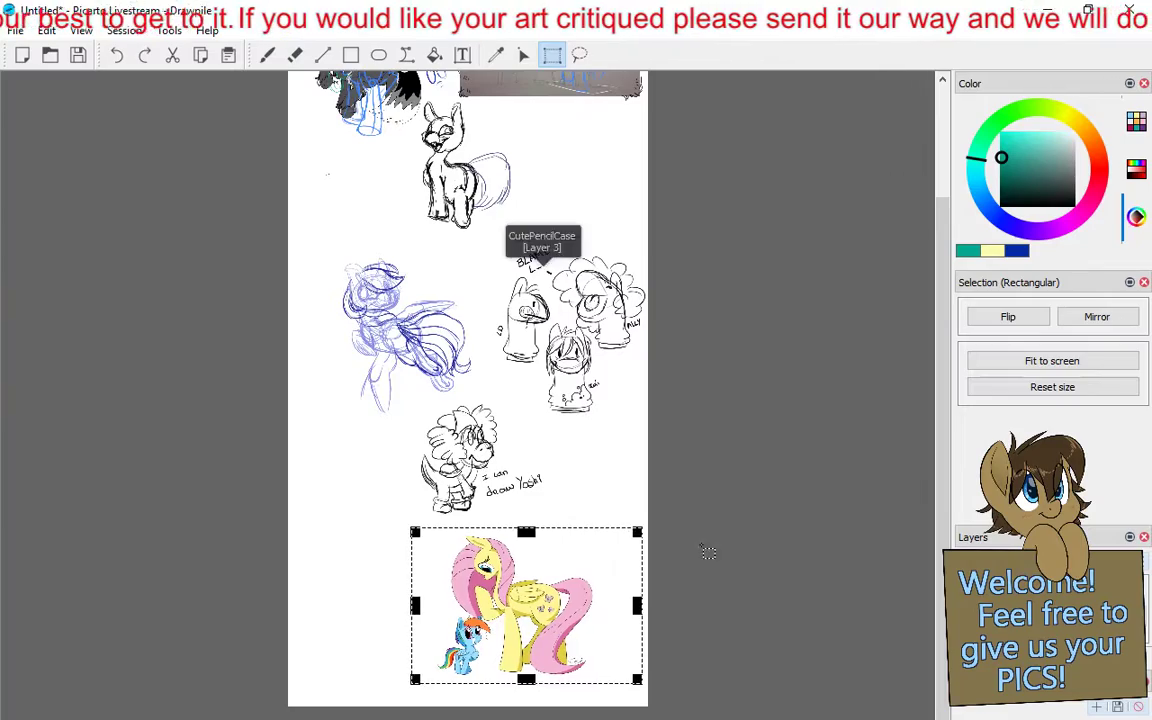
pyautogui.click(821, 494)
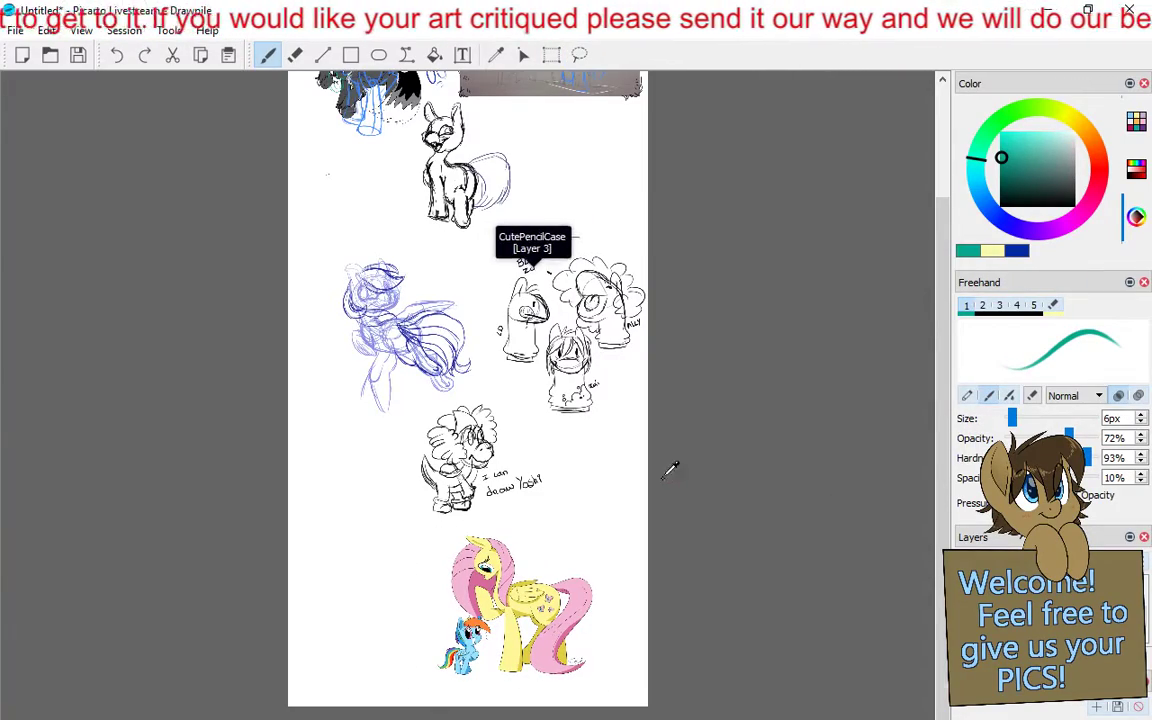
# - Examine the purple pony sketch, the three puppet-head sketches and the imported yellow pony picture up close
pyautogui.scroll(1, 668, 476)
pyautogui.scroll(2, 722, 529)
pyautogui.scroll(2, 742, 421)
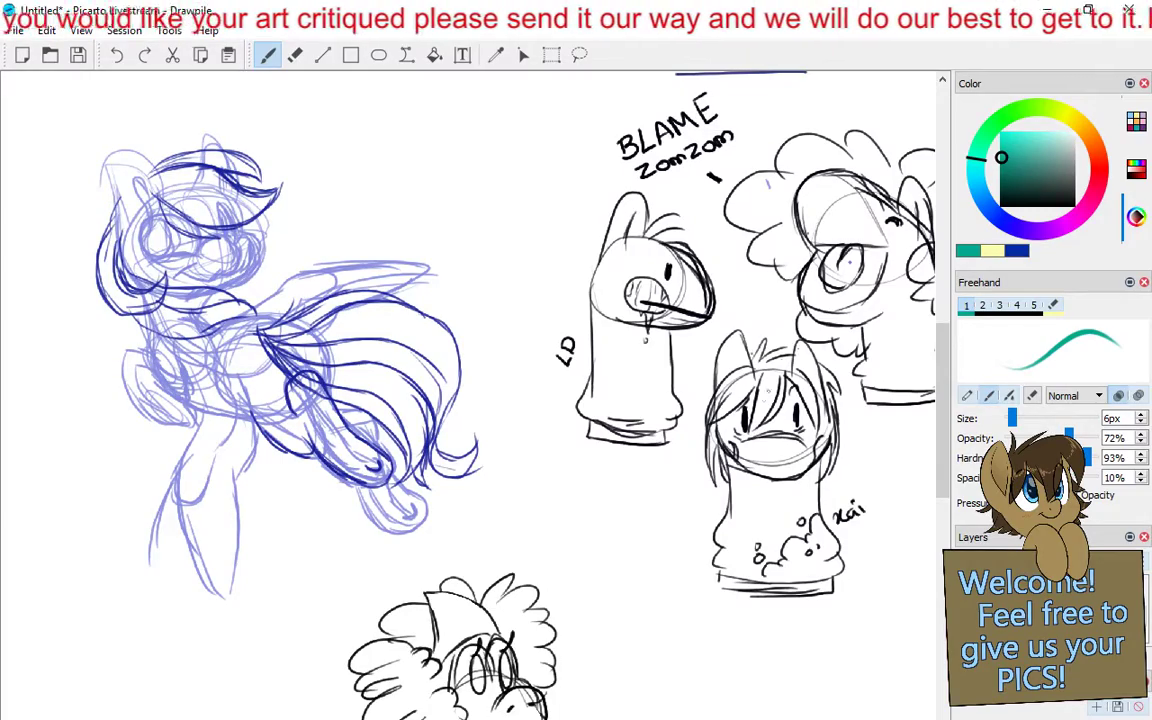
pyautogui.moveTo(860, 355); pyautogui.dragTo(702, 387)
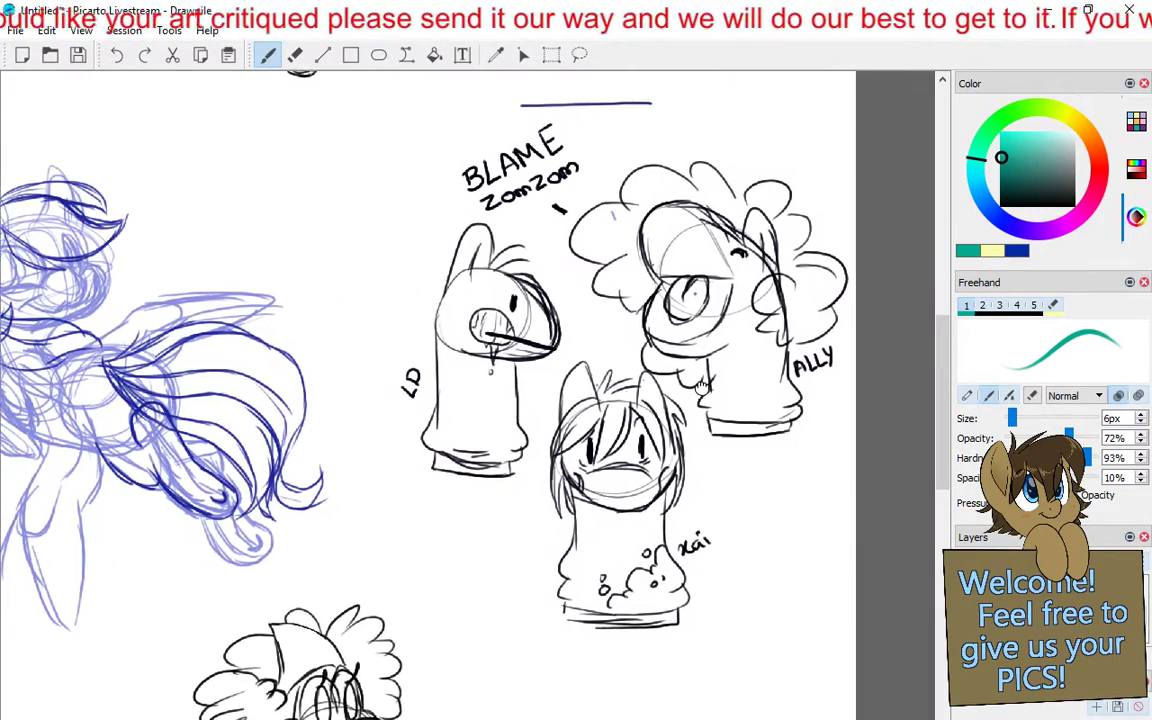
pyautogui.moveTo(588, 320)
pyautogui.mouseDown()
pyautogui.moveTo(503, 550)
pyautogui.moveTo(748, 713)
pyautogui.moveTo(775, 95)
pyautogui.mouseUp()
pyautogui.moveTo(690, 712)
pyautogui.mouseDown()
pyautogui.moveTo(598, 564)
pyautogui.moveTo(598, 351)
pyautogui.mouseUp()
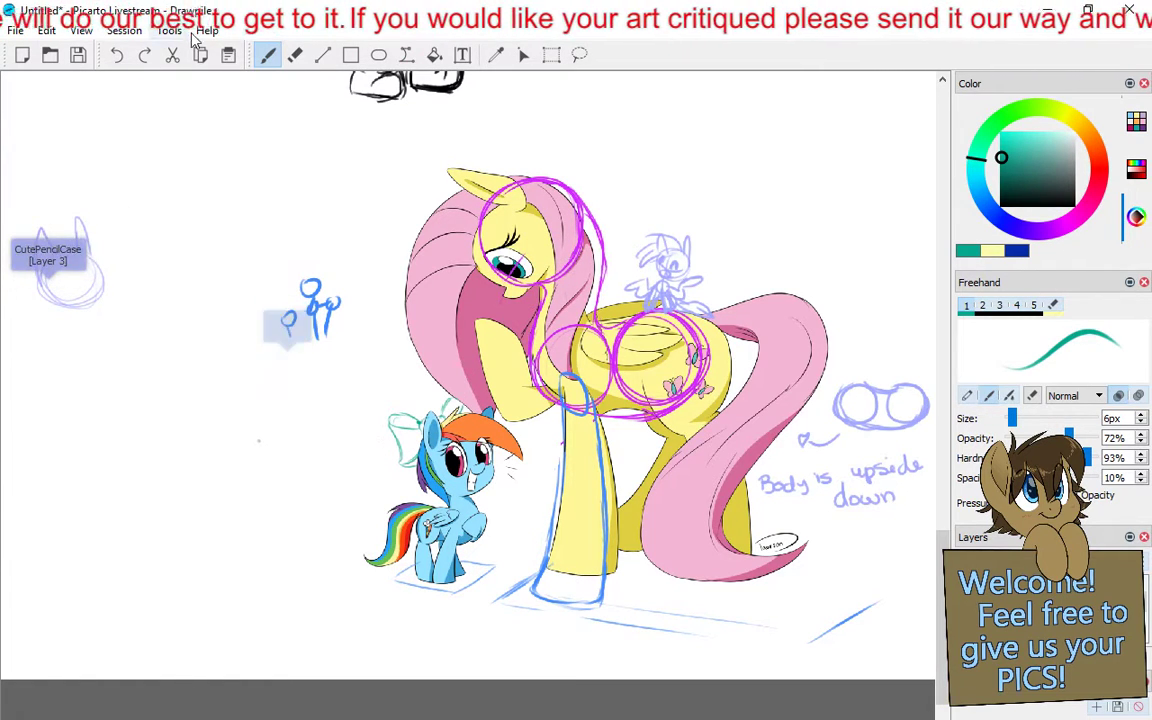
pyautogui.click(295, 55)
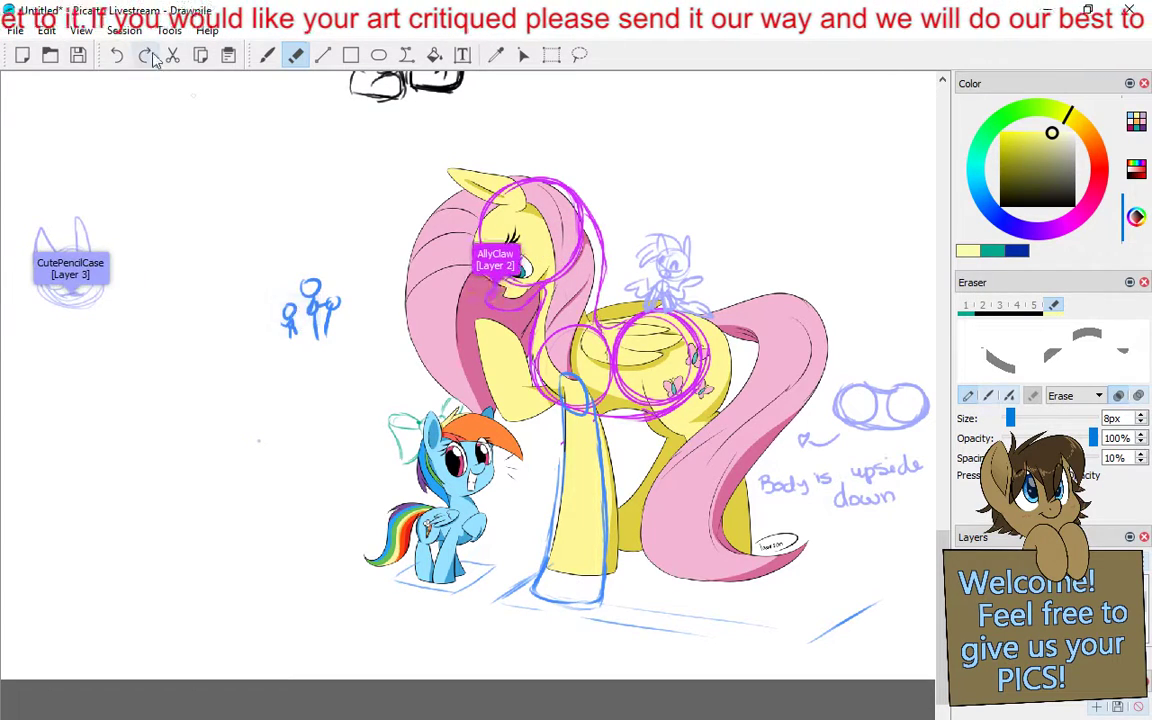
pyautogui.click(267, 56)
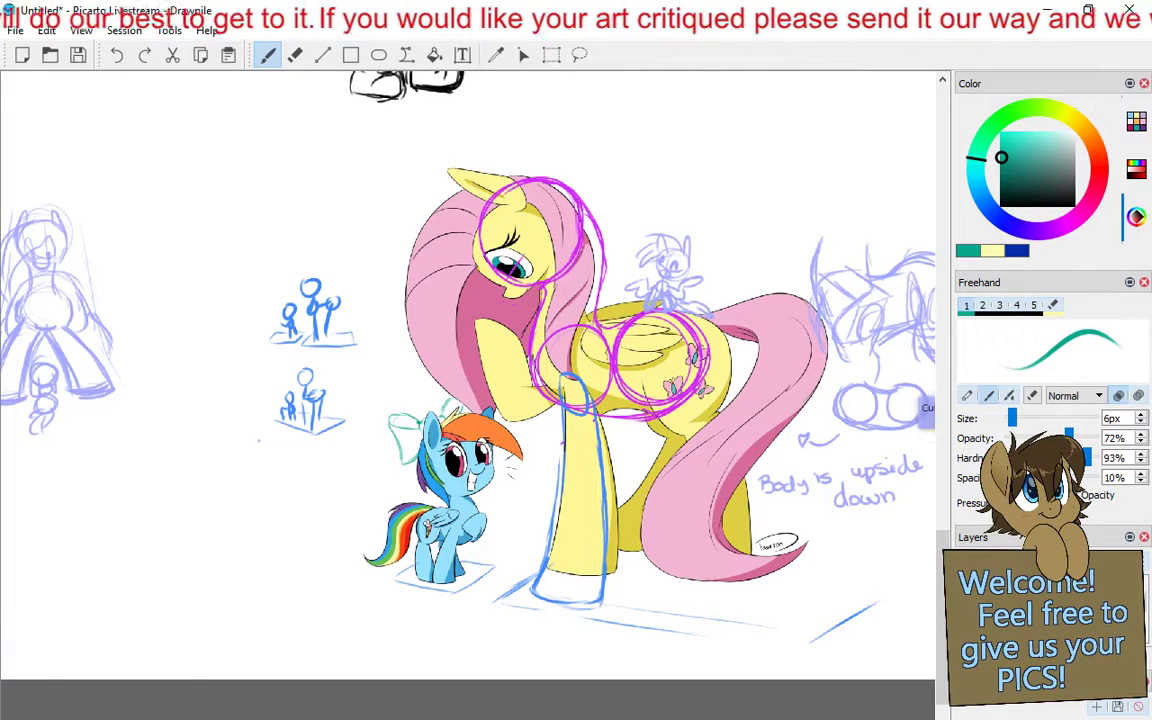
# - Review the shared canvas from the marked-up yellow pony up to the gray pony and the pencil drawing
pyautogui.scroll(-3, 797, 214)
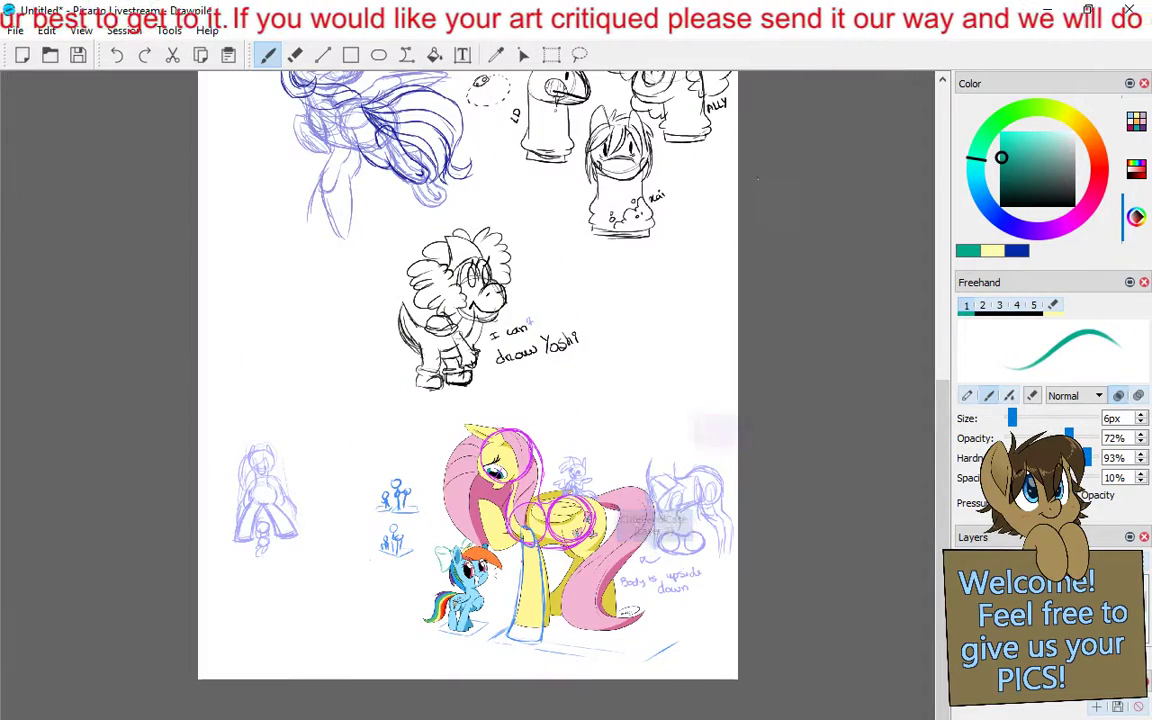
pyautogui.scroll(8, 468, 395)
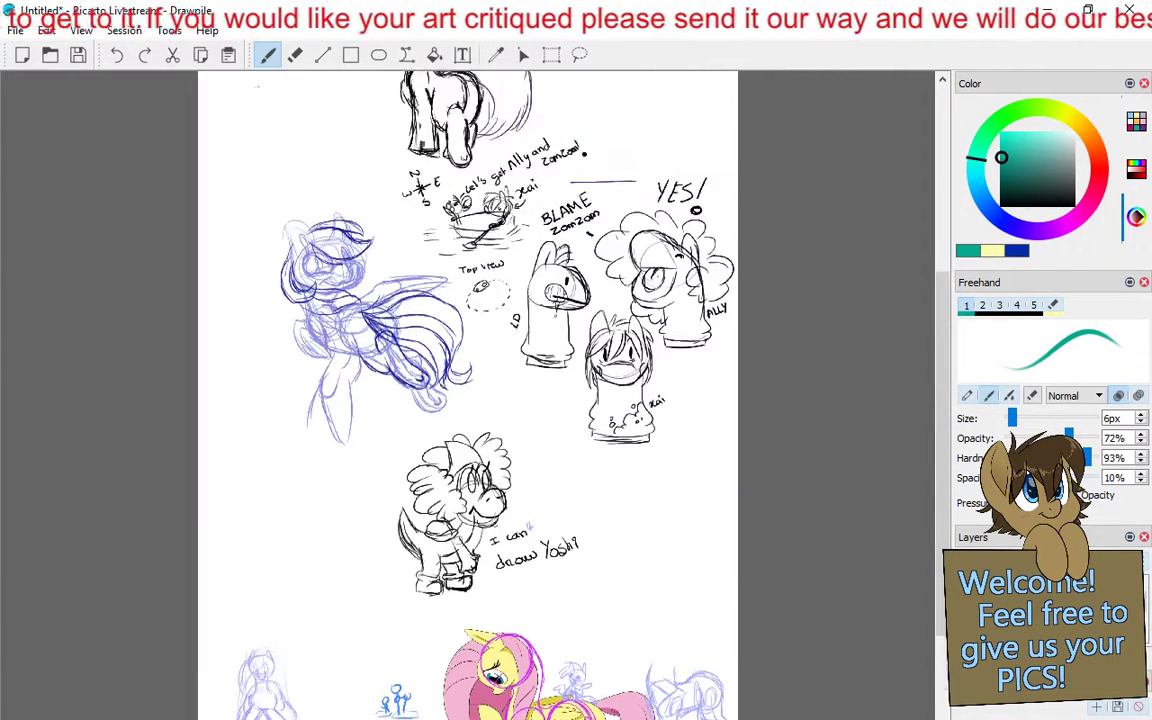
pyautogui.scroll(2, 468, 395)
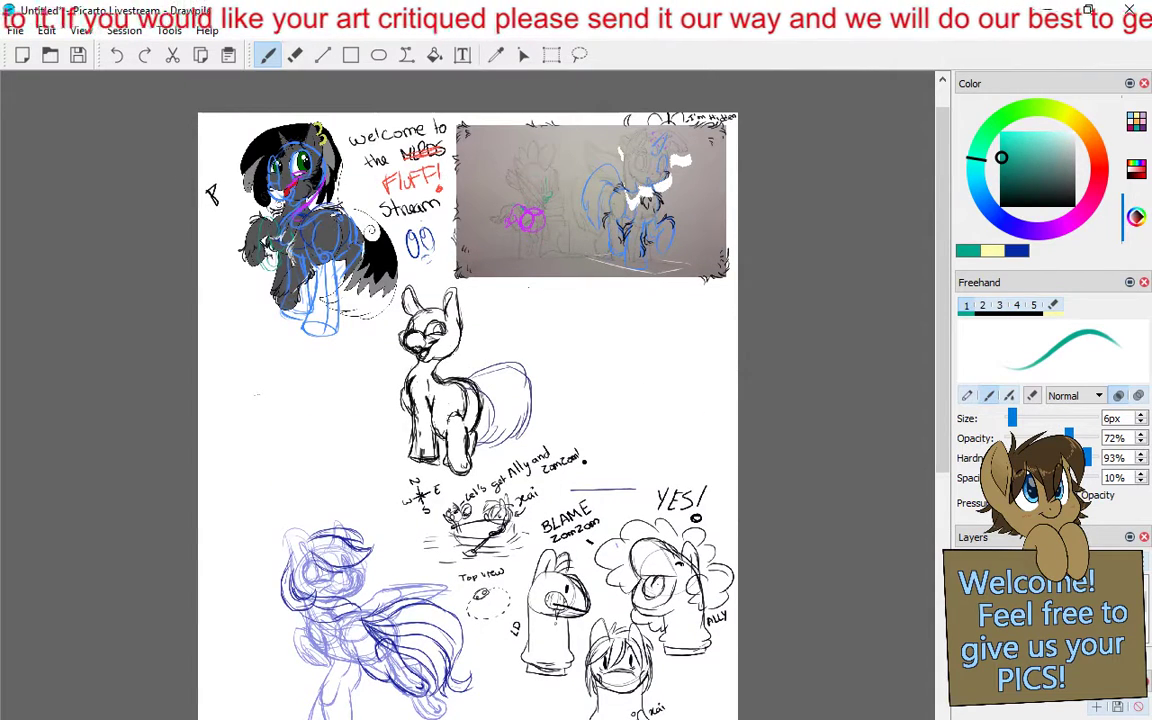